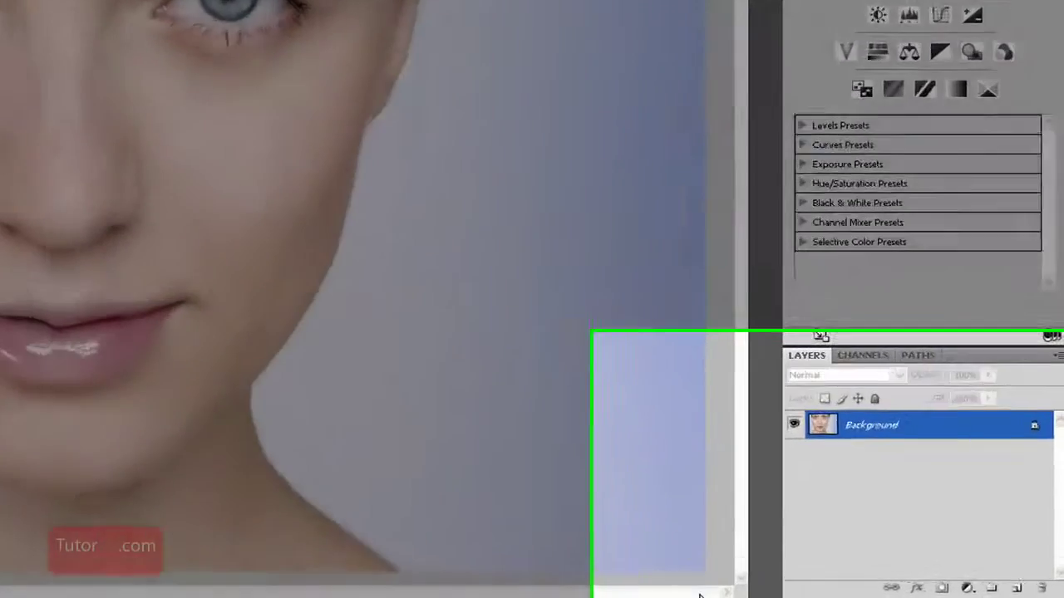
# Duplicate the Background layer and activate the Spot Healing Brush for retouching the copy.
pyautogui.hotkey('ctrl', 'j')
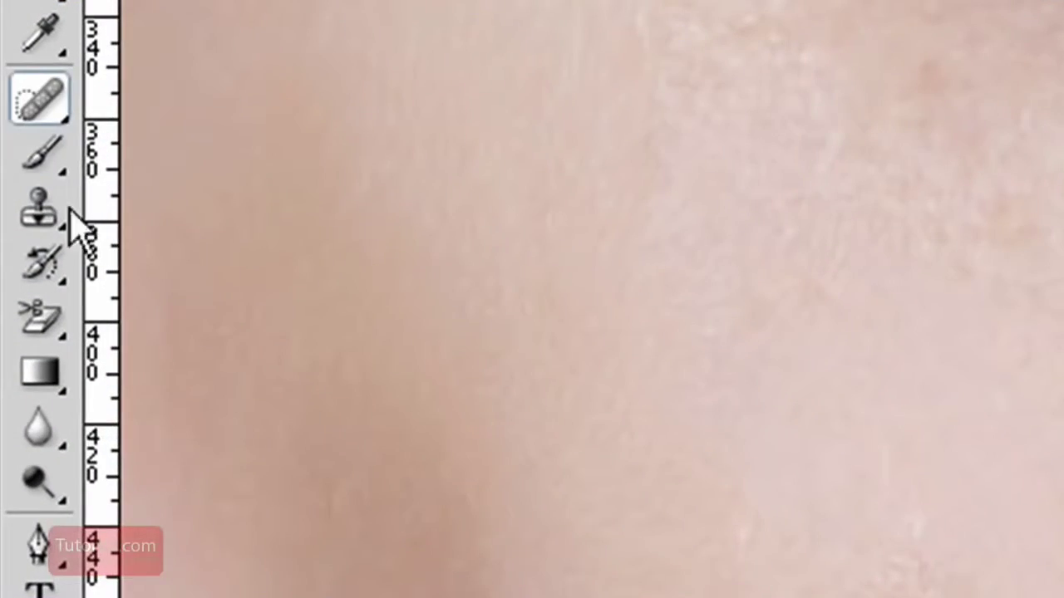
pyautogui.click(48, 94)
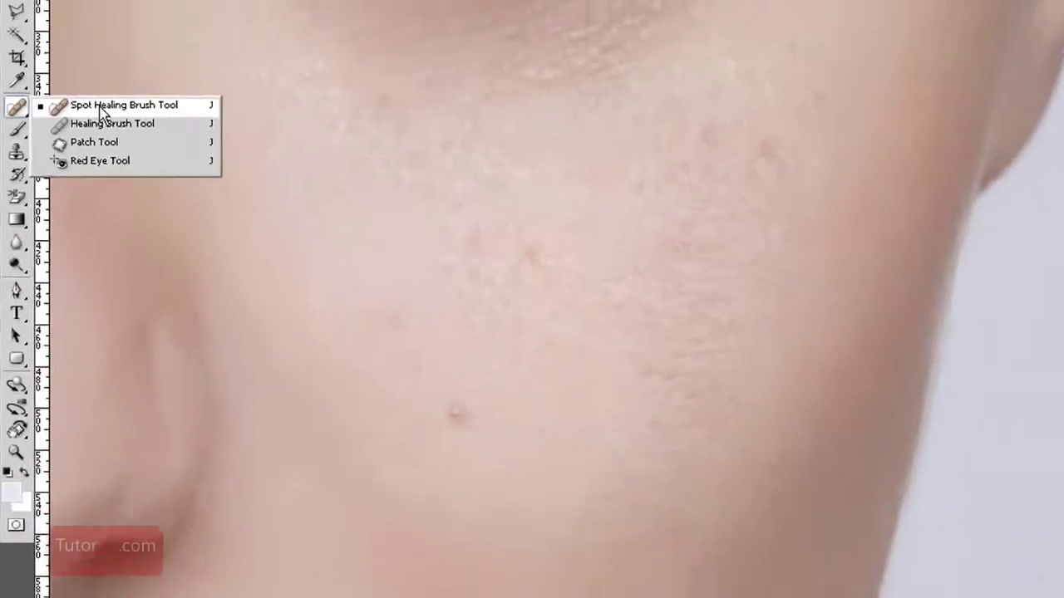
pyautogui.click(232, 97)
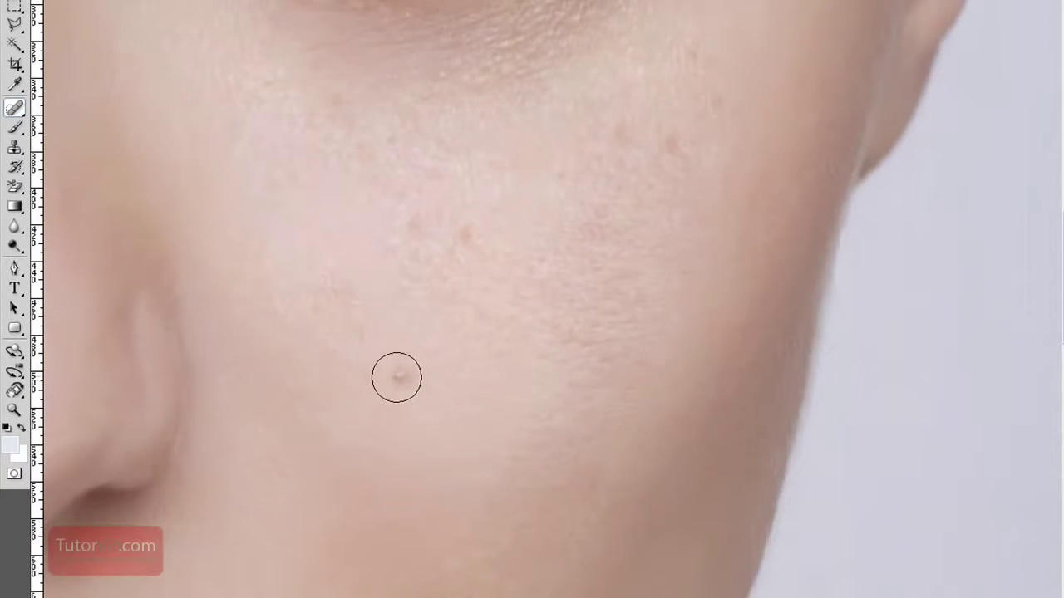
# Heal the mole and the small blemishes on the cheek at the image's right with the Spot Healing Brush.
pyautogui.click(396, 377)
pyautogui.click(467, 235)
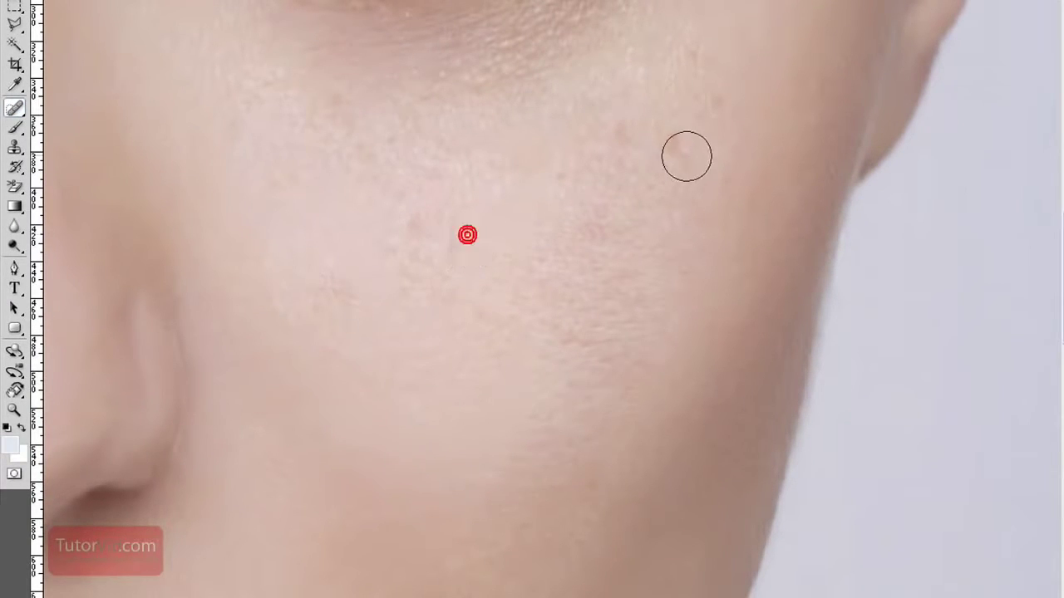
pyautogui.click(673, 142)
pyautogui.click(688, 65)
pyautogui.click(710, 96)
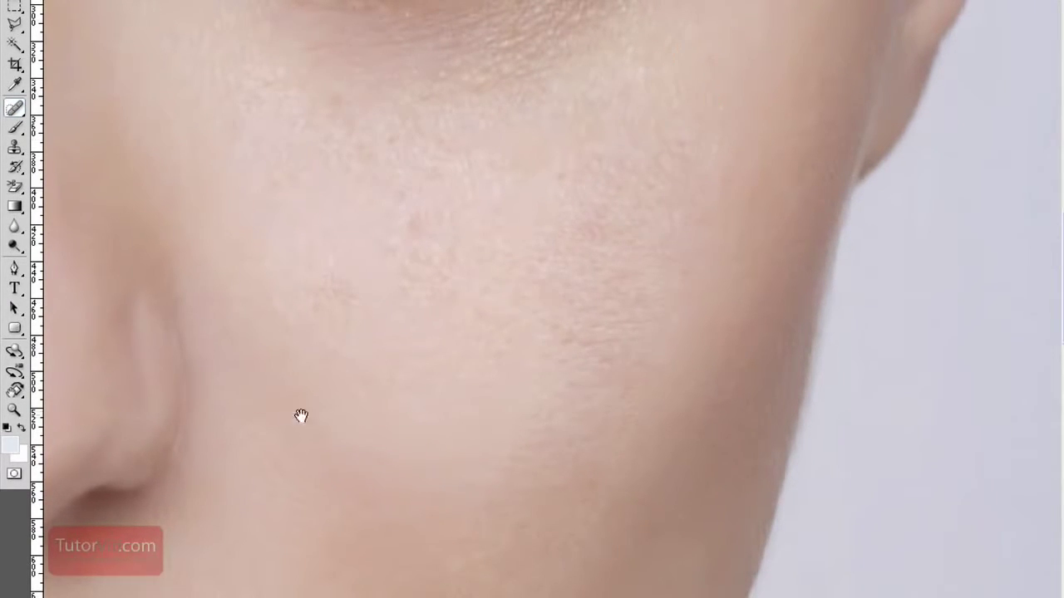
# Heal the spots on the cheek at the image's left, including the one beside the nostril.
pyautogui.moveTo(301, 415); pyautogui.dragTo(349, 385)
pyautogui.click(422, 402)
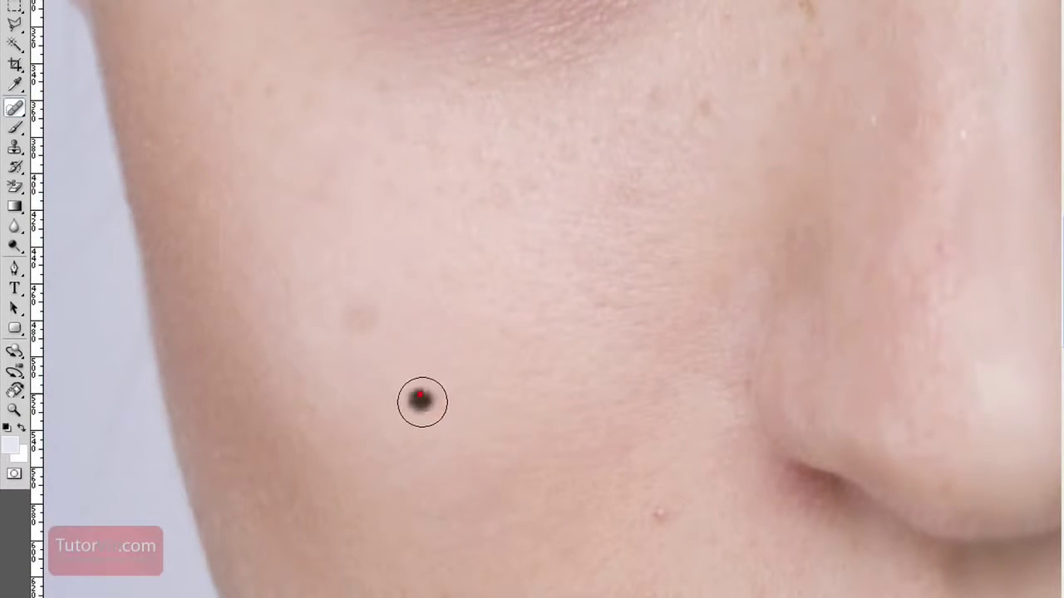
pyautogui.click(359, 320)
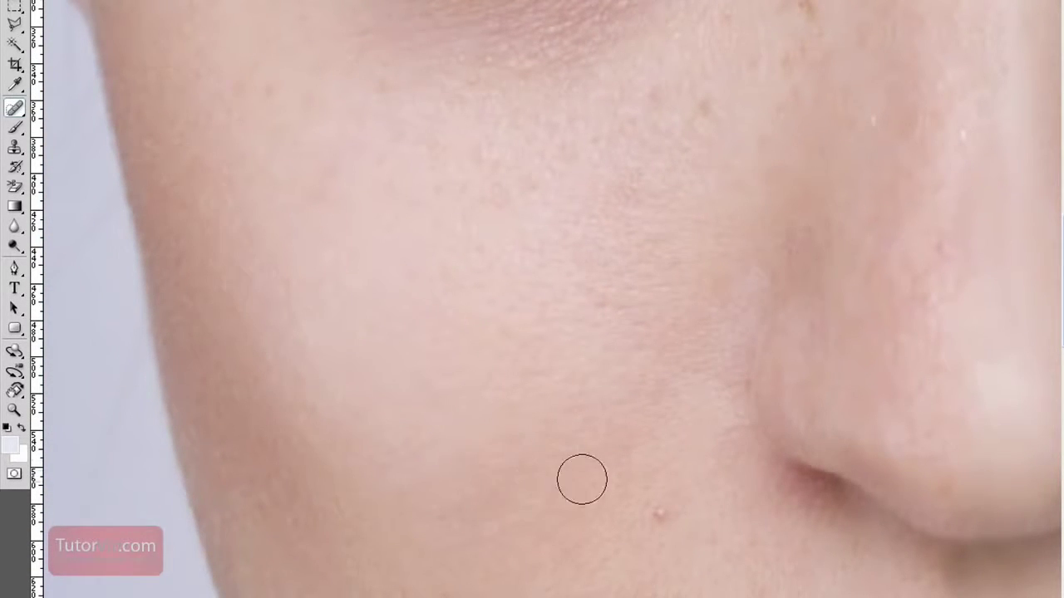
pyautogui.click(655, 512)
# Remove the blemishes between the inner corner of the image's left eye and the side of the nose.
pyautogui.moveTo(661, 316)
pyautogui.mouseDown()
pyautogui.moveTo(651, 415)
pyautogui.moveTo(595, 575)
pyautogui.mouseUp()
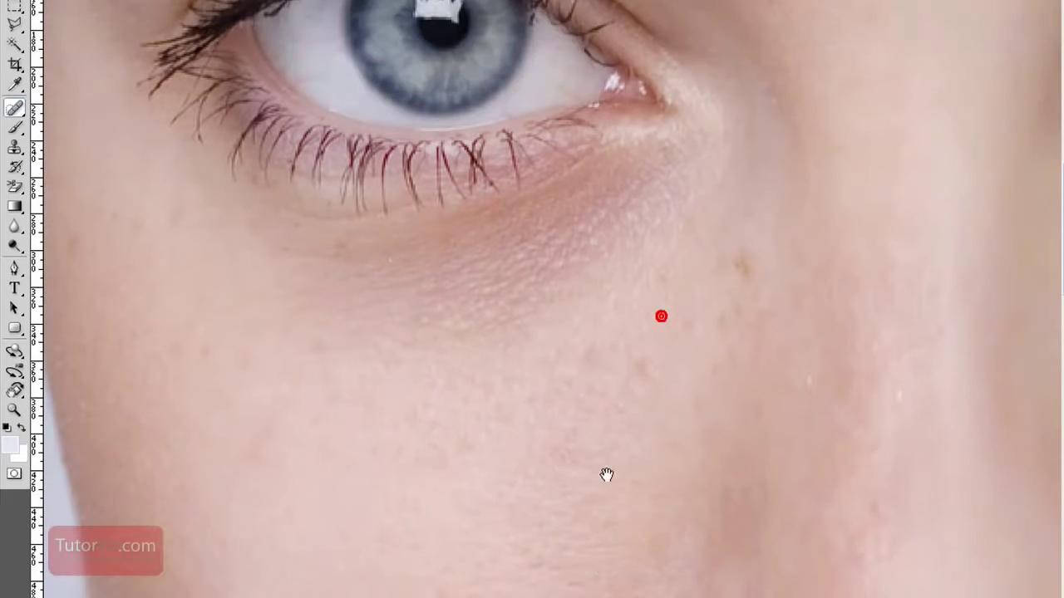
pyautogui.click(639, 368)
pyautogui.click(741, 261)
pyautogui.click(804, 386)
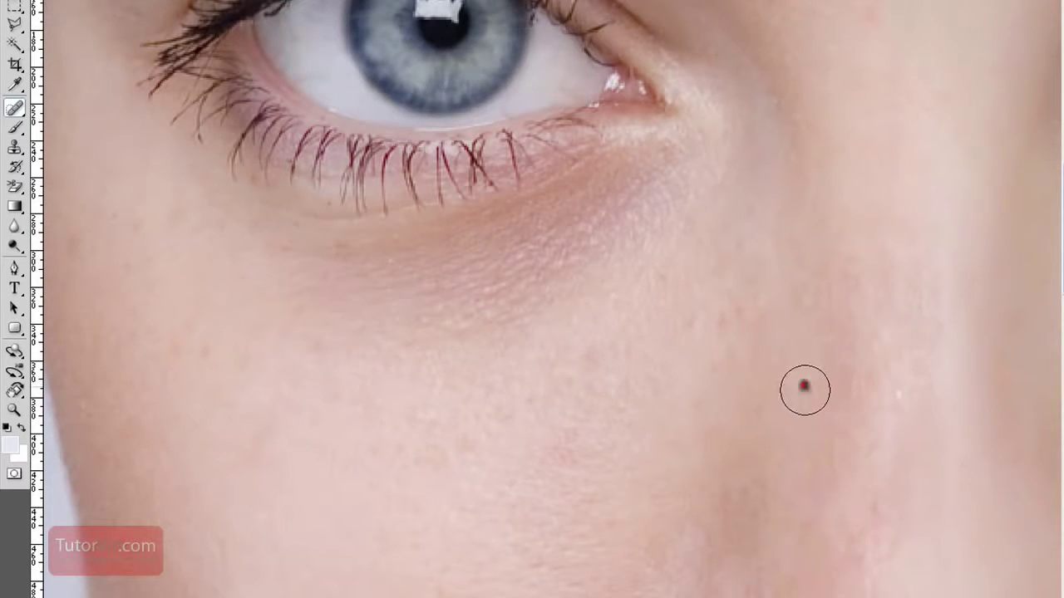
# Heal the remaining blemishes on the cheek below the image's left eye.
pyautogui.hotkey('ctrl', '0')
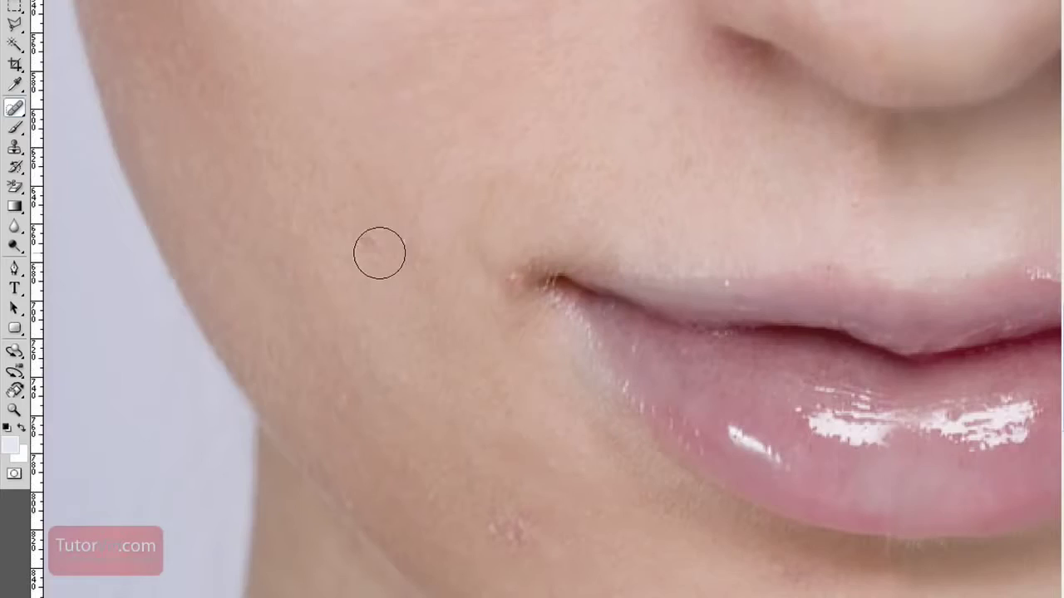
pyautogui.hotkey('ctrl', '0')
pyautogui.moveTo(252, 125); pyautogui.dragTo(463, 310)
pyautogui.click(406, 357)
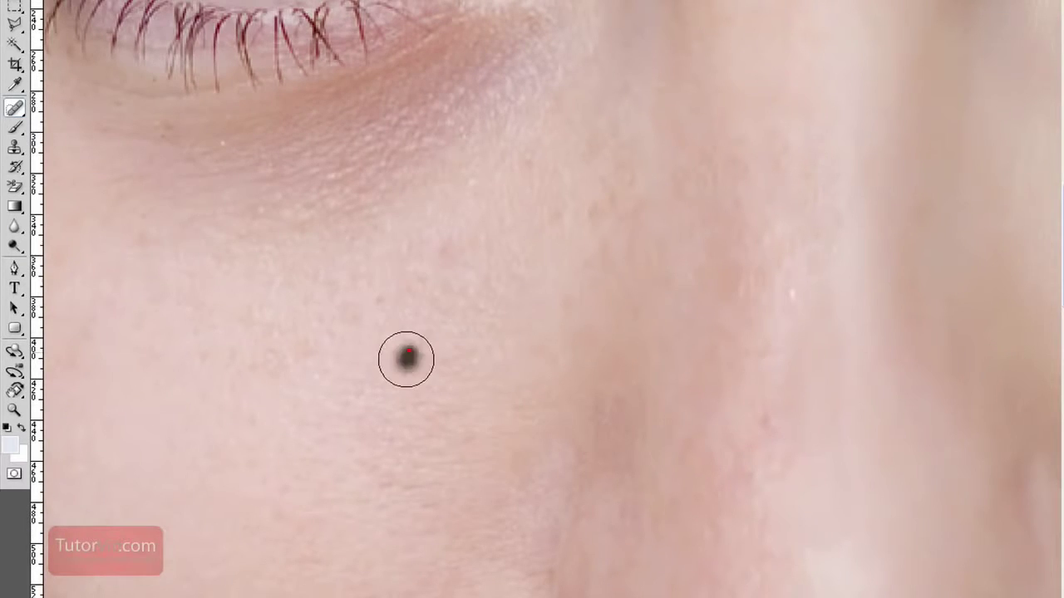
pyautogui.hotkey('ctrl', '0')
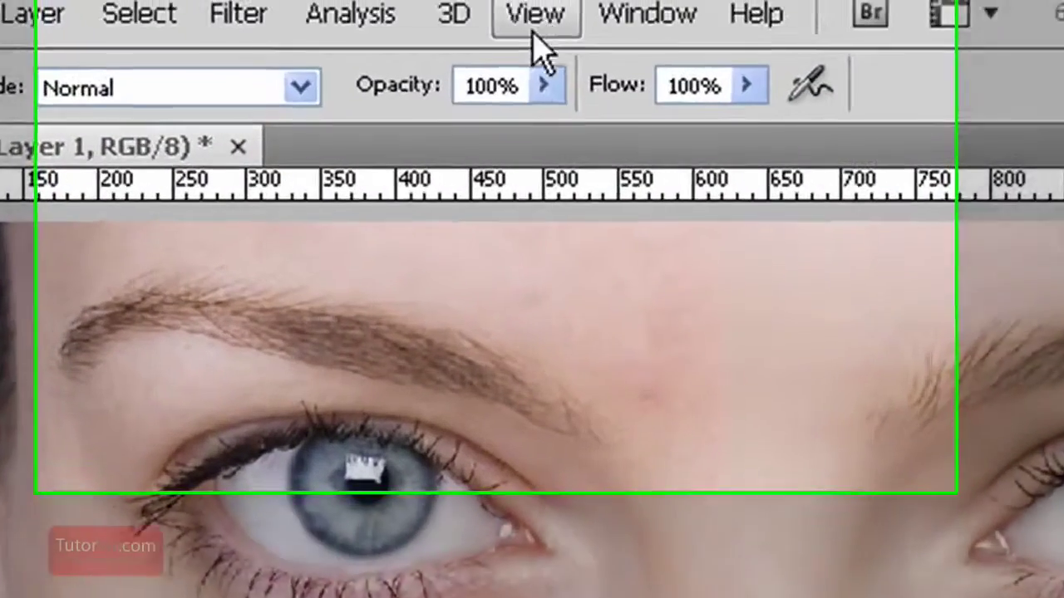
# Set the Brush opacity to 20% and paint skin tone over the dark areas under both eyes.
pyautogui.click(591, 128)
pyautogui.moveTo(589, 178)
pyautogui.mouseDown()
pyautogui.moveTo(384, 177)
pyautogui.moveTo(301, 226)
pyautogui.moveTo(240, 201)
pyautogui.mouseUp()
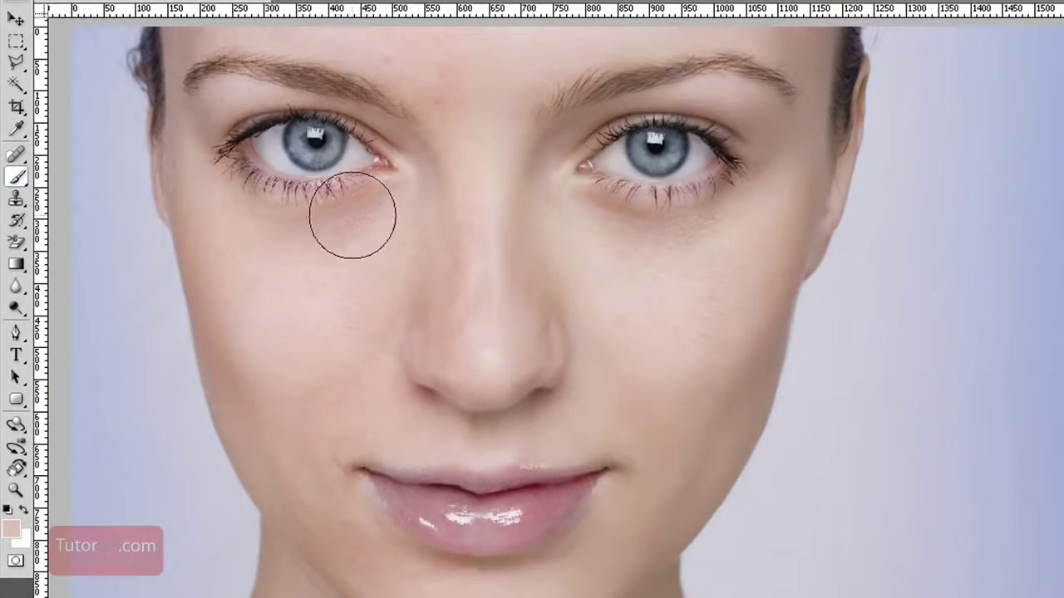
pyautogui.moveTo(379, 199)
pyautogui.mouseDown()
pyautogui.moveTo(322, 231)
pyautogui.moveTo(259, 226)
pyautogui.mouseUp()
pyautogui.moveTo(596, 210)
pyautogui.mouseDown()
pyautogui.moveTo(703, 216)
pyautogui.moveTo(735, 188)
pyautogui.moveTo(693, 214)
pyautogui.moveTo(620, 211)
pyautogui.mouseUp()
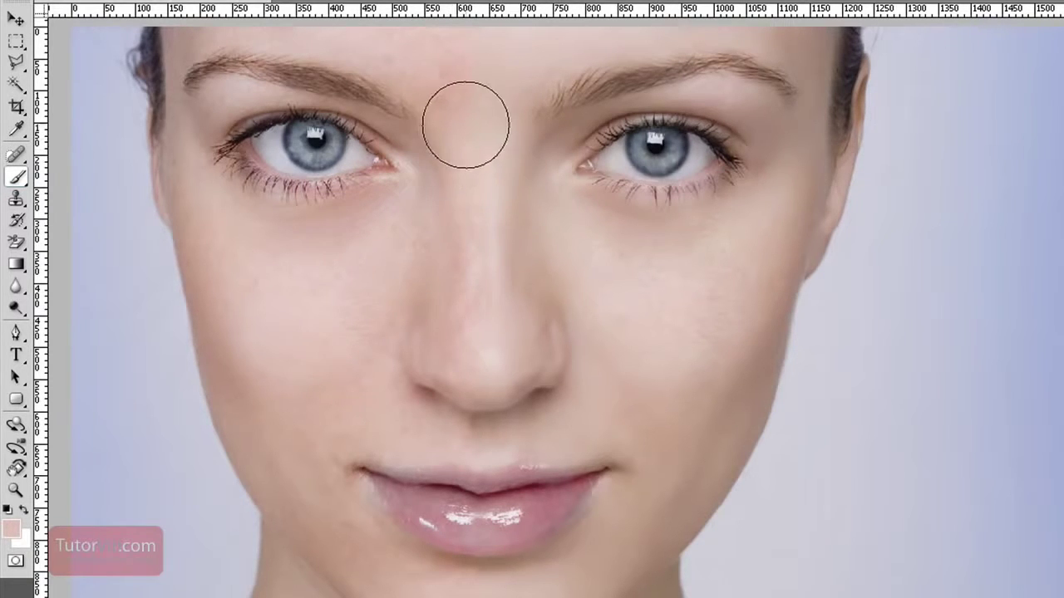
# Duplicate Layer 1 and rename the copy "airbrush".
pyautogui.press('v')
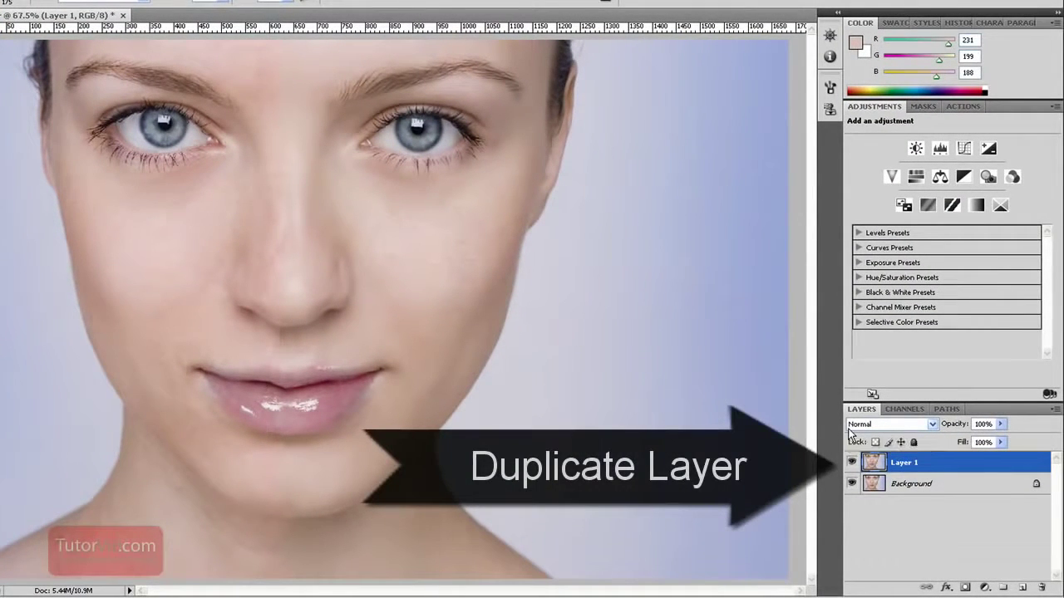
pyautogui.hotkey('ctrl', 'j')
pyautogui.doubleClick(924, 463)
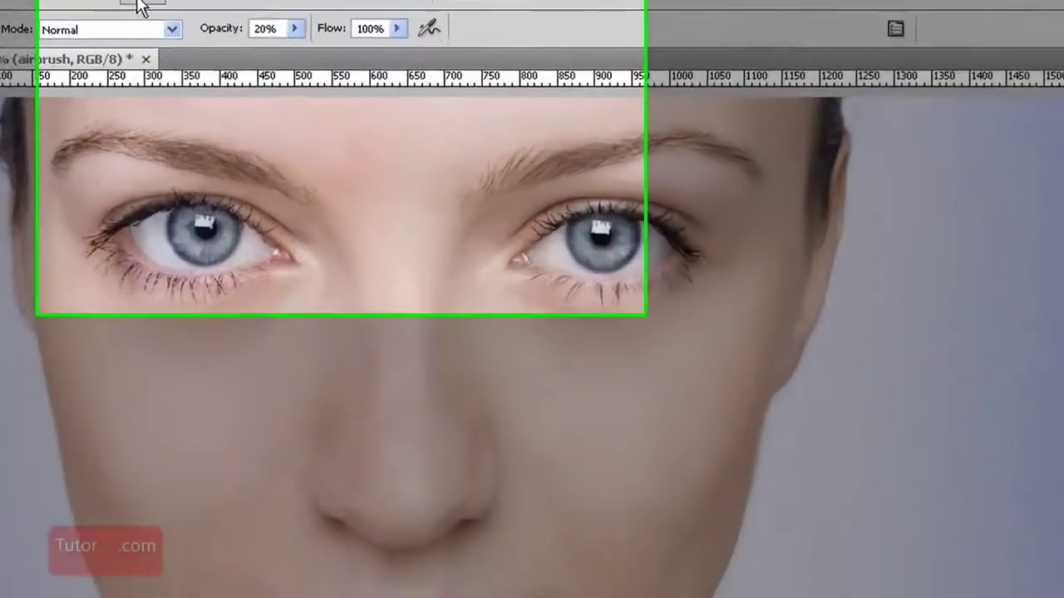
# Apply a Gaussian Blur with a 5.0 pixel radius to the airbrush layer.
pyautogui.click(199, 38)
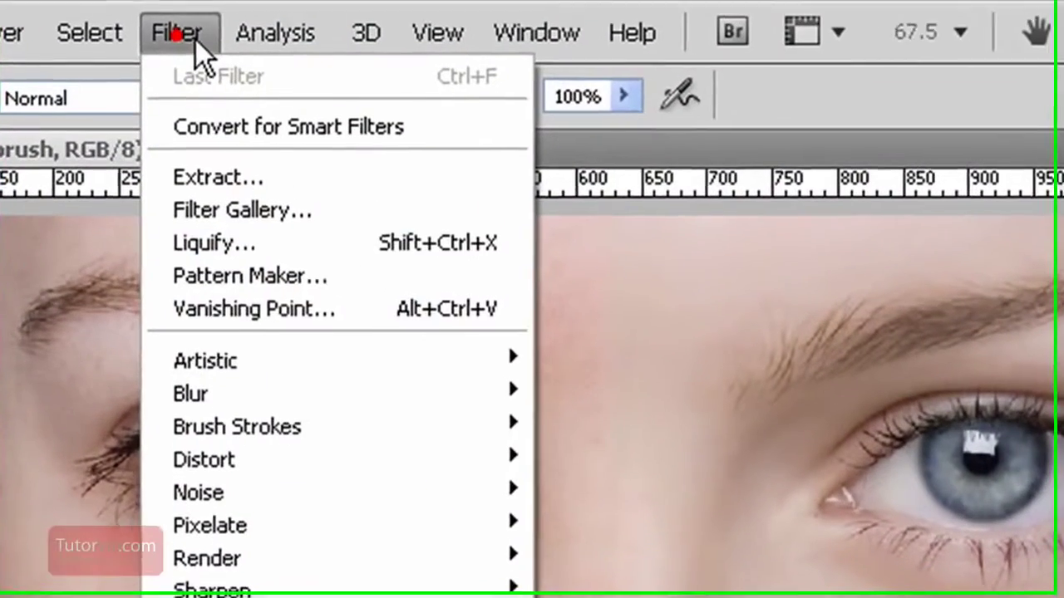
pyautogui.moveTo(396, 400)
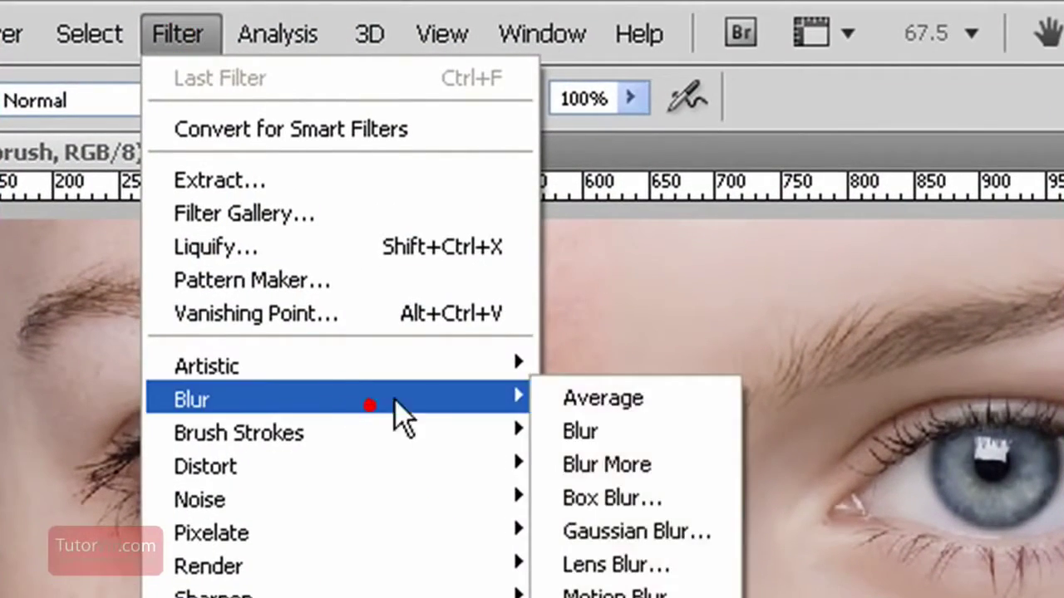
pyautogui.click(694, 531)
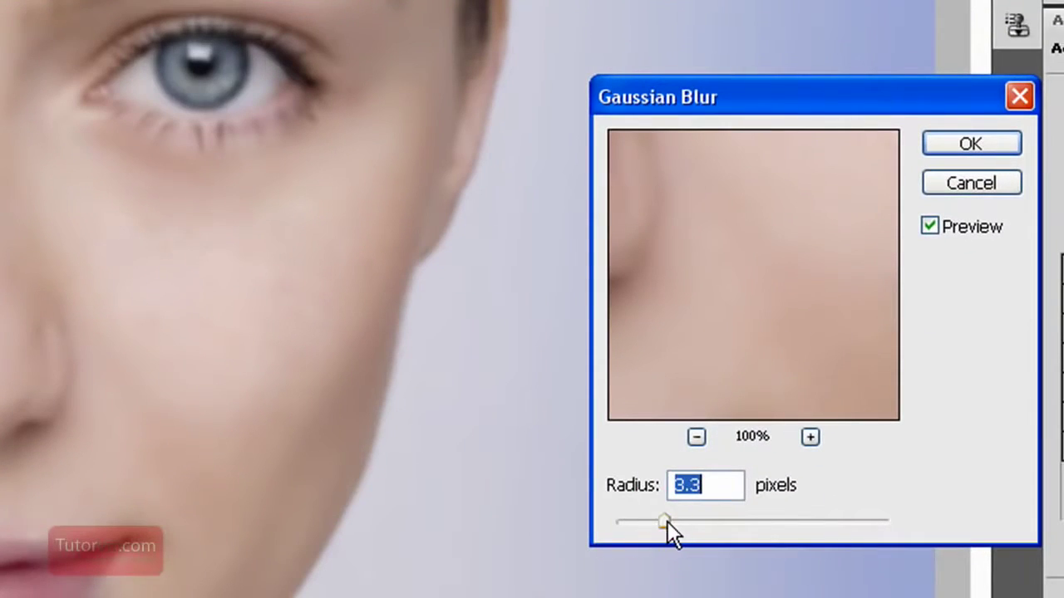
pyautogui.moveTo(672, 522); pyautogui.dragTo(680, 522)
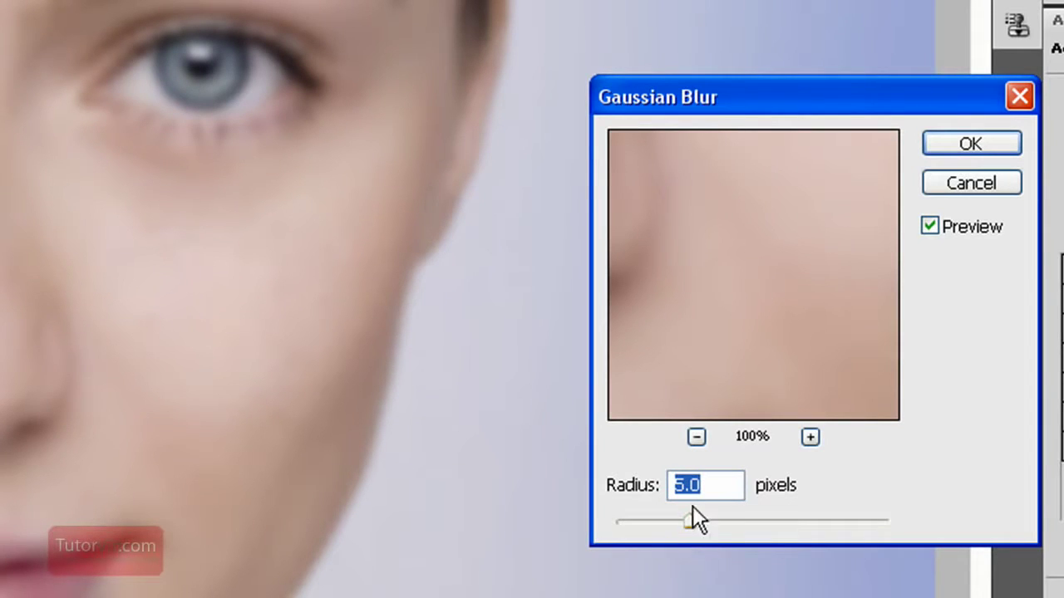
pyautogui.click(972, 151)
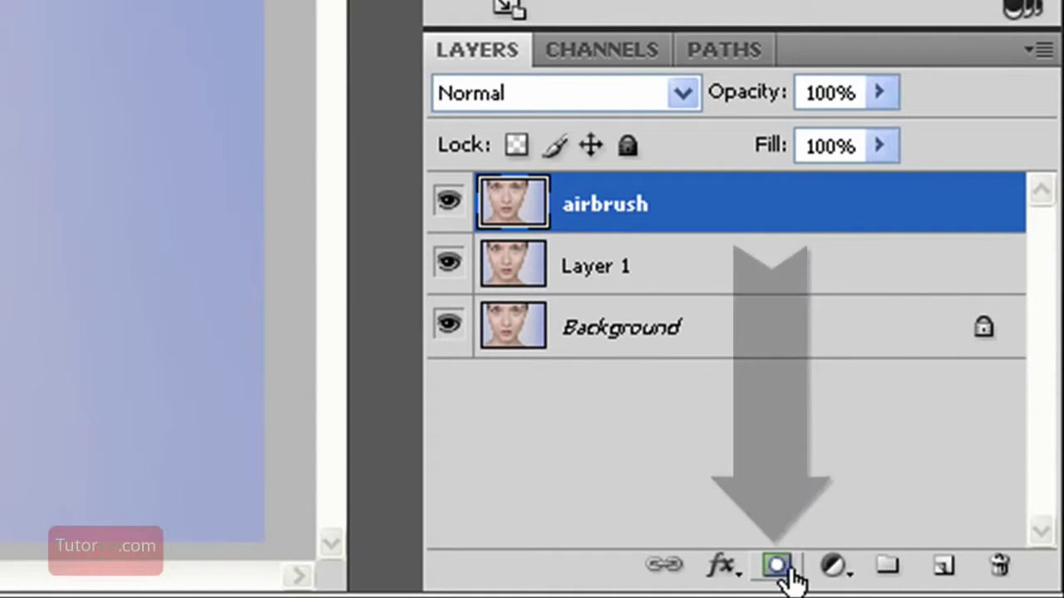
# Add a layer mask to the airbrush layer and fill it with black, with white as the foreground colour.
pyautogui.click(785, 572)
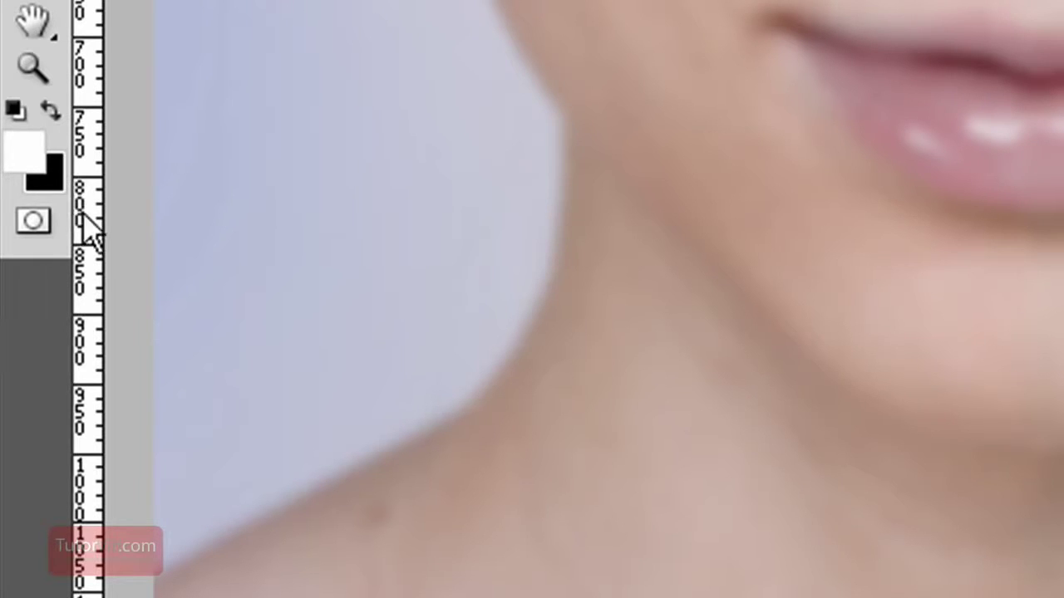
pyautogui.press('d')
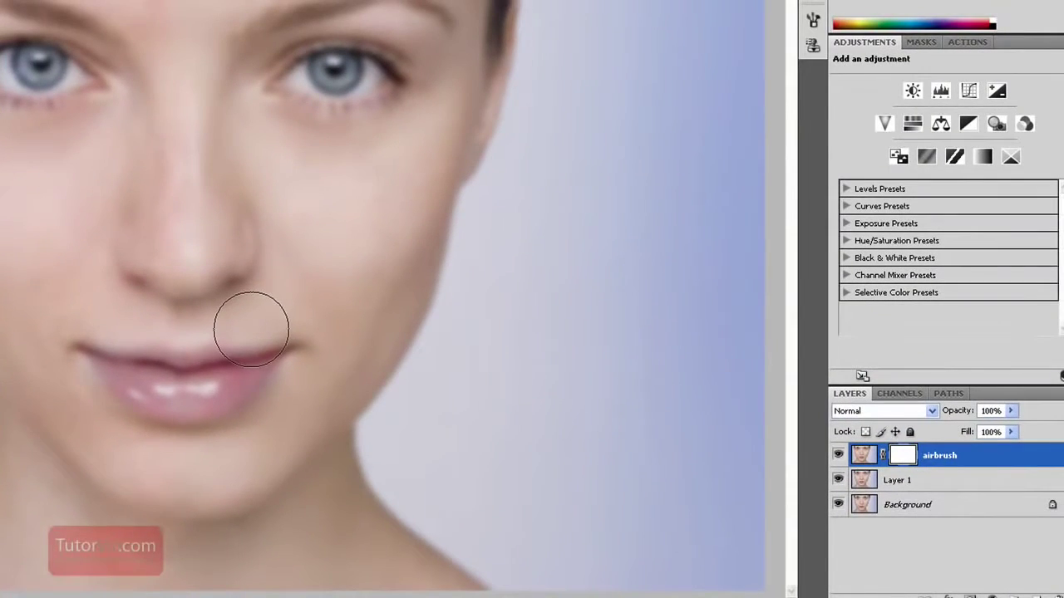
pyautogui.hotkey('ctrl', 'BackSpace')
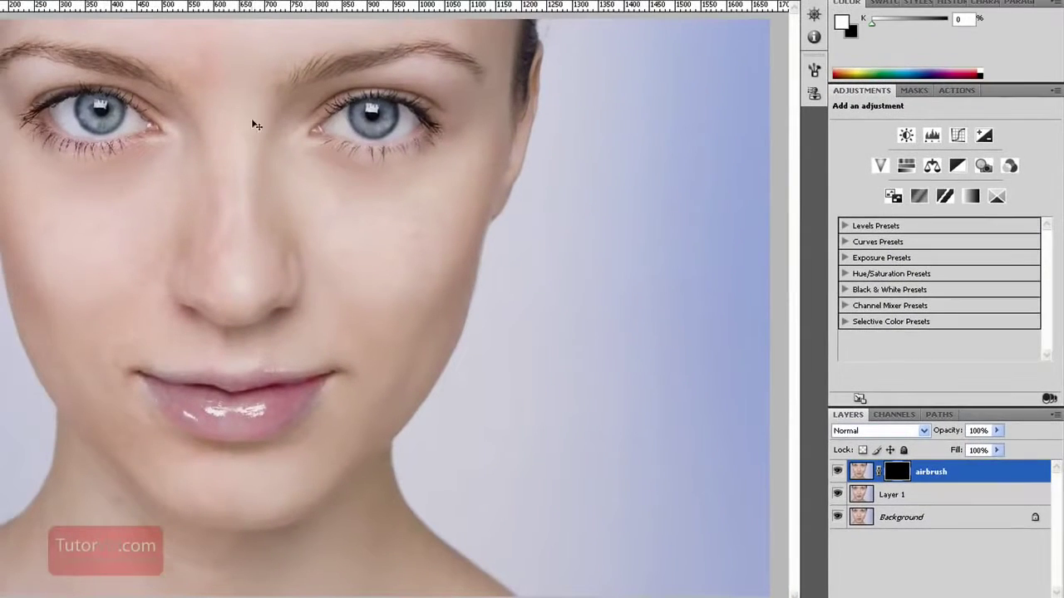
# Target the airbrush layer's mask and paint white over the cheek below the eye at the image's right.
pyautogui.moveTo(242, 107); pyautogui.dragTo(502, 415)
pyautogui.moveTo(341, 337); pyautogui.dragTo(445, 380)
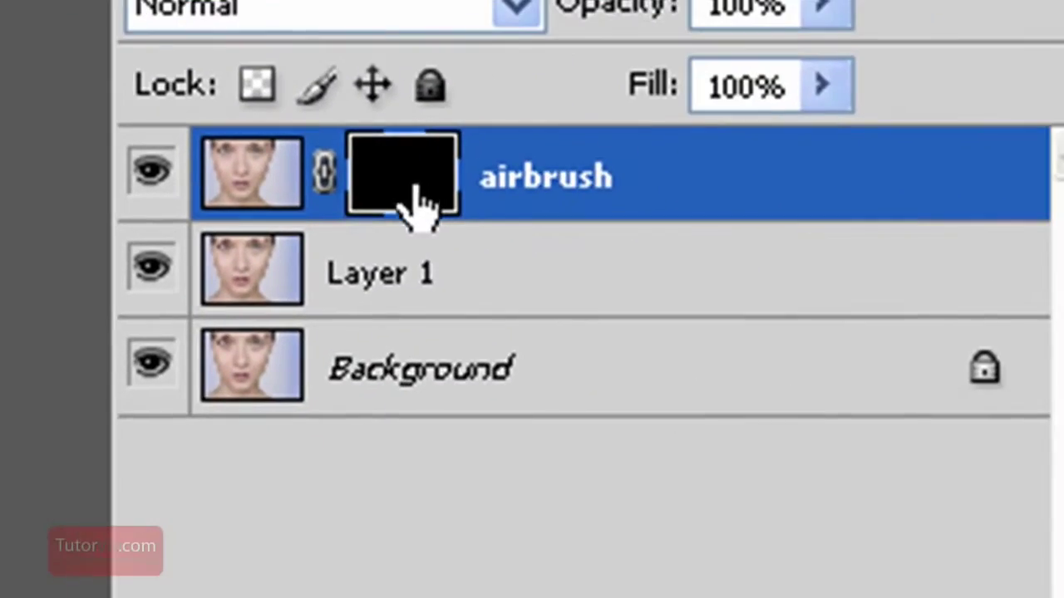
pyautogui.click(415, 176)
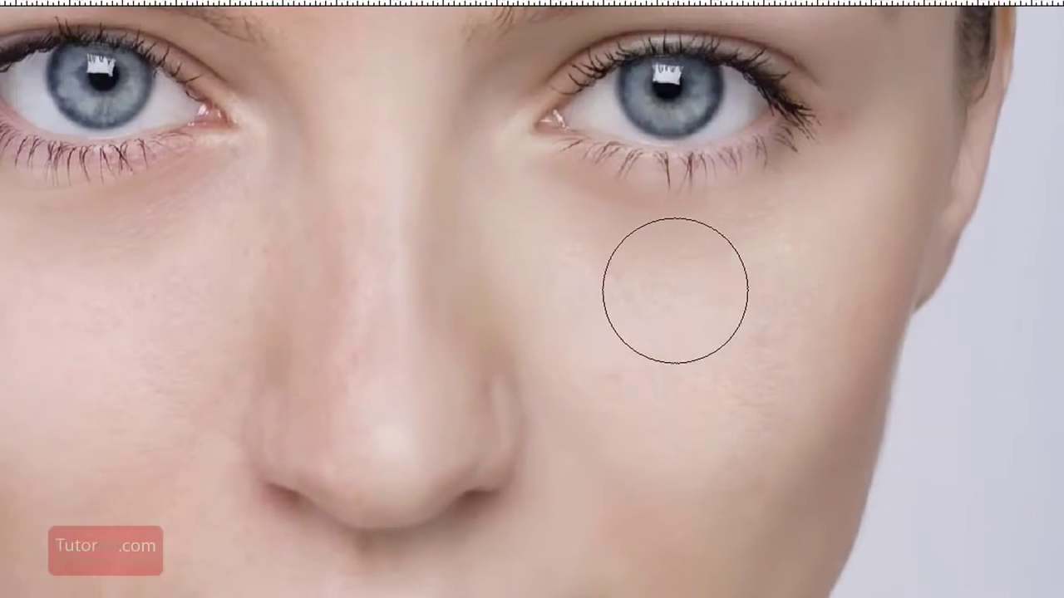
pyautogui.click(652, 293)
pyautogui.moveTo(630, 297)
pyautogui.mouseDown()
pyautogui.moveTo(604, 272)
pyautogui.moveTo(633, 289)
pyautogui.moveTo(735, 287)
pyautogui.moveTo(712, 337)
pyautogui.moveTo(761, 384)
pyautogui.moveTo(802, 328)
pyautogui.moveTo(647, 356)
pyautogui.moveTo(725, 369)
pyautogui.moveTo(664, 372)
pyautogui.moveTo(722, 302)
pyautogui.moveTo(750, 440)
pyautogui.moveTo(851, 249)
pyautogui.moveTo(807, 411)
pyautogui.moveTo(729, 529)
pyautogui.moveTo(738, 500)
pyautogui.moveTo(571, 305)
pyautogui.moveTo(660, 349)
pyautogui.mouseUp()
# Paint white on the airbrush mask over the under-eye skin, cheek and side of the nose at the image's left.
pyautogui.press('space')
pyautogui.moveTo(345, 335); pyautogui.dragTo(719, 317)
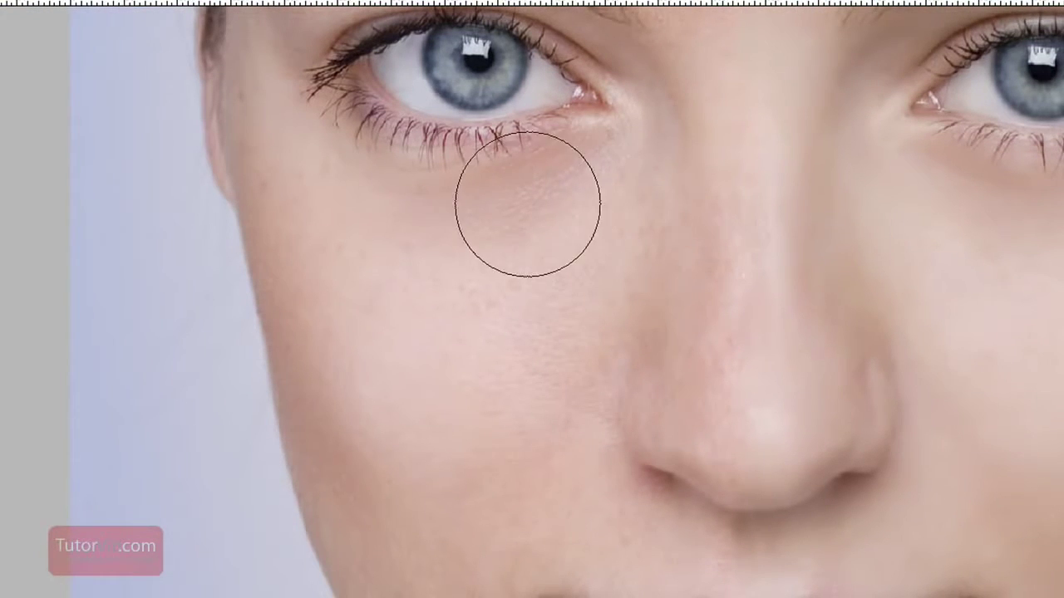
pyautogui.moveTo(566, 182)
pyautogui.mouseDown()
pyautogui.moveTo(421, 235)
pyautogui.moveTo(494, 341)
pyautogui.moveTo(557, 378)
pyautogui.moveTo(655, 126)
pyautogui.moveTo(527, 477)
pyautogui.moveTo(589, 386)
pyautogui.moveTo(628, 529)
pyautogui.moveTo(546, 545)
pyautogui.moveTo(463, 586)
pyautogui.moveTo(446, 491)
pyautogui.mouseUp()
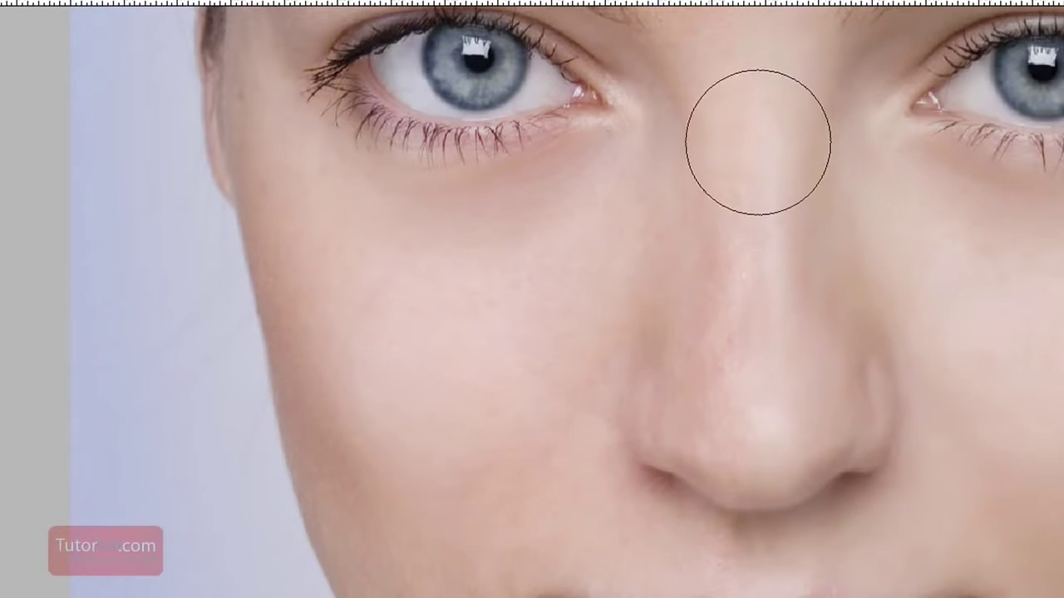
pyautogui.moveTo(713, 158)
pyautogui.mouseDown()
pyautogui.moveTo(684, 400)
pyautogui.moveTo(669, 260)
pyautogui.mouseUp()
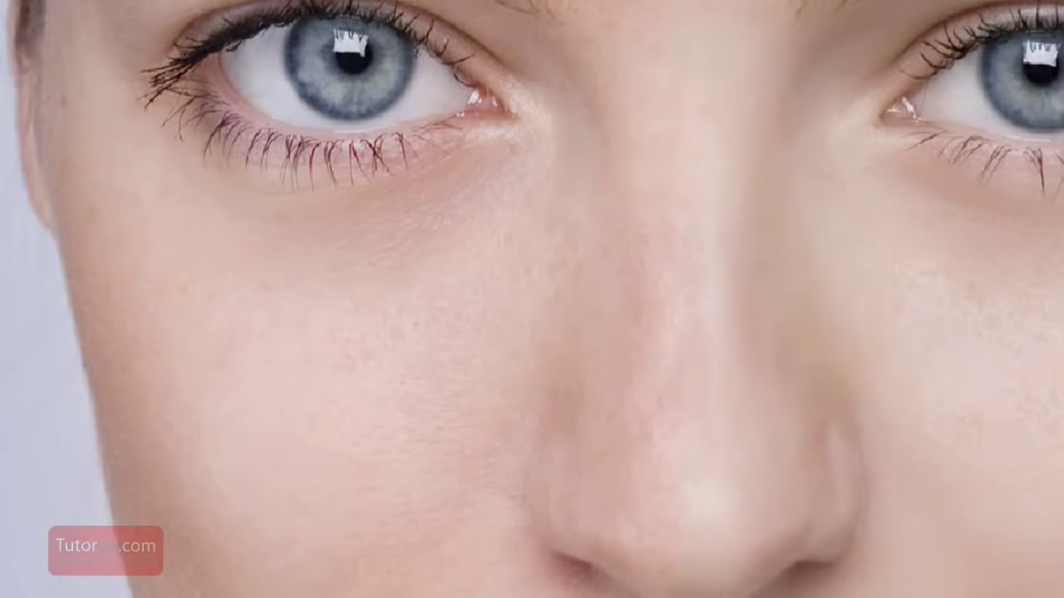
pyautogui.moveTo(402, 320)
pyautogui.mouseDown()
pyautogui.moveTo(469, 273)
pyautogui.moveTo(352, 370)
pyautogui.moveTo(507, 220)
pyautogui.moveTo(456, 197)
pyautogui.mouseUp()
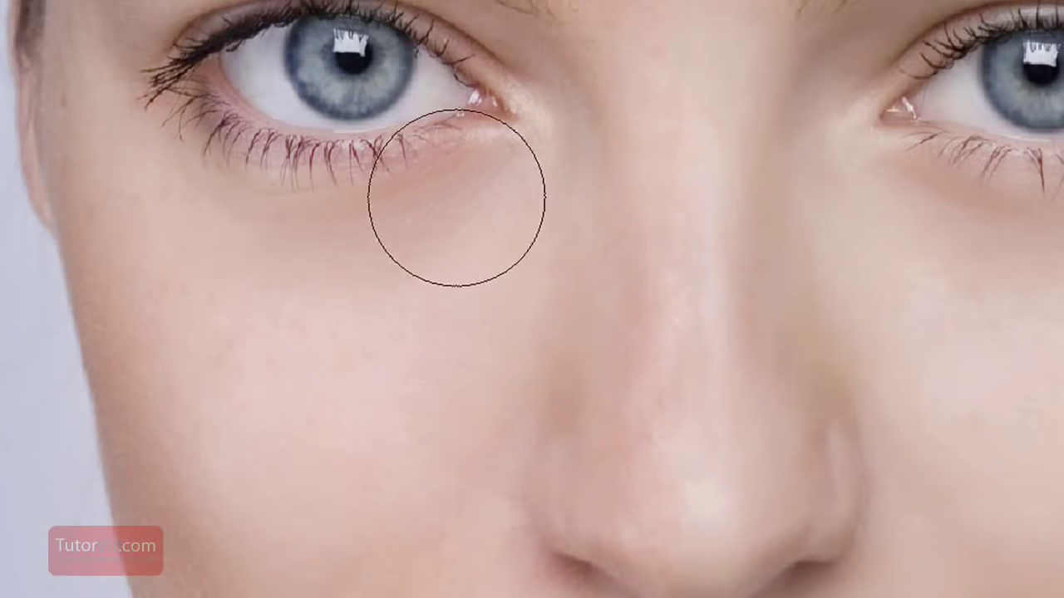
pyautogui.moveTo(523, 146); pyautogui.dragTo(386, 215)
pyautogui.moveTo(558, 192)
pyautogui.mouseDown()
pyautogui.moveTo(442, 480)
pyautogui.moveTo(385, 477)
pyautogui.mouseUp()
pyautogui.moveTo(391, 354)
pyautogui.mouseDown()
pyautogui.moveTo(305, 307)
pyautogui.moveTo(403, 325)
pyautogui.moveTo(432, 534)
pyautogui.moveTo(449, 501)
pyautogui.moveTo(397, 330)
pyautogui.moveTo(109, 284)
pyautogui.mouseUp()
# Smooth the lower cheek at the image's right and the skin around the nose by painting white on the mask.
pyautogui.moveTo(524, 563)
pyautogui.mouseDown()
pyautogui.moveTo(498, 308)
pyautogui.moveTo(447, 138)
pyautogui.mouseUp()
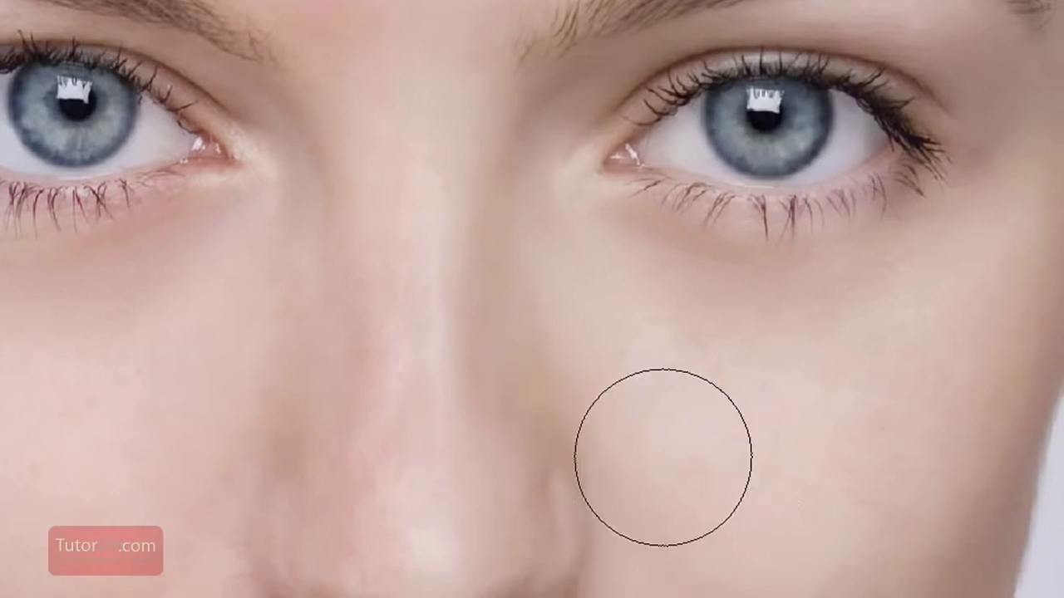
pyautogui.moveTo(696, 474)
pyautogui.mouseDown()
pyautogui.moveTo(703, 496)
pyautogui.moveTo(845, 490)
pyautogui.moveTo(855, 597)
pyautogui.mouseUp()
pyautogui.moveTo(723, 594)
pyautogui.mouseDown()
pyautogui.moveTo(771, 278)
pyautogui.moveTo(662, 597)
pyautogui.moveTo(938, 356)
pyautogui.mouseUp()
pyautogui.moveTo(78, 470)
pyautogui.mouseDown()
pyautogui.moveTo(216, 597)
pyautogui.moveTo(139, 597)
pyautogui.mouseUp()
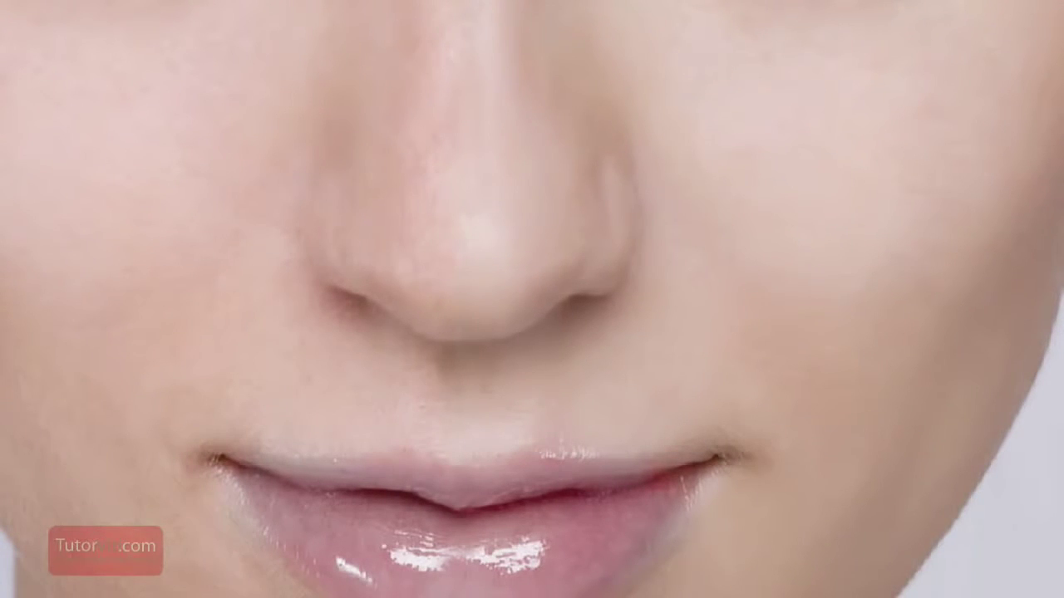
# Paint white on the airbrush mask over the neck and shoulder skin below the chin.
pyautogui.moveTo(209, 597); pyautogui.dragTo(265, 99)
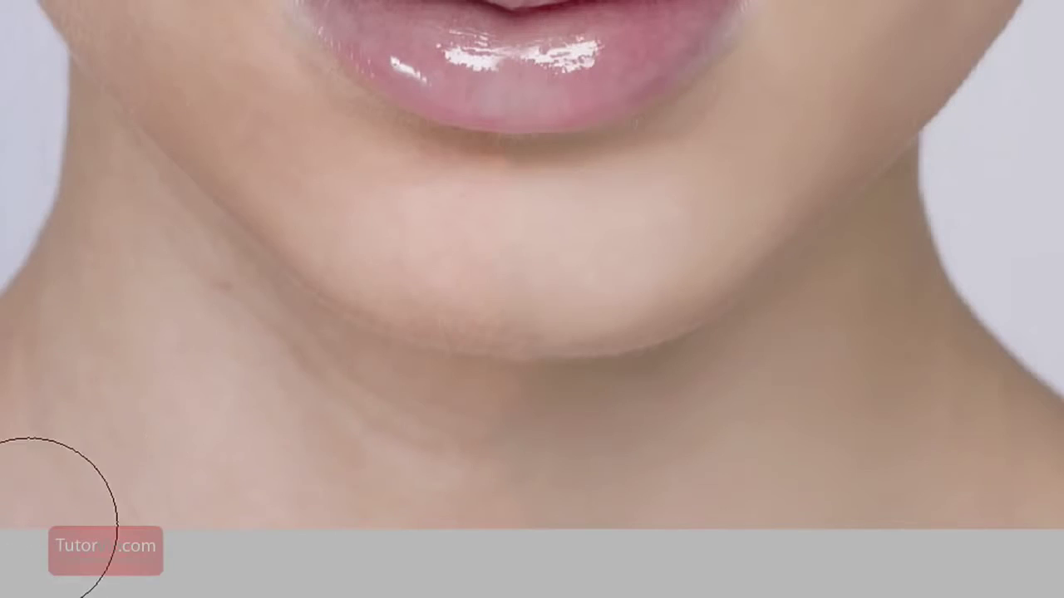
pyautogui.moveTo(13, 512); pyautogui.dragTo(244, 474)
pyautogui.moveTo(1063, 462); pyautogui.dragTo(407, 511)
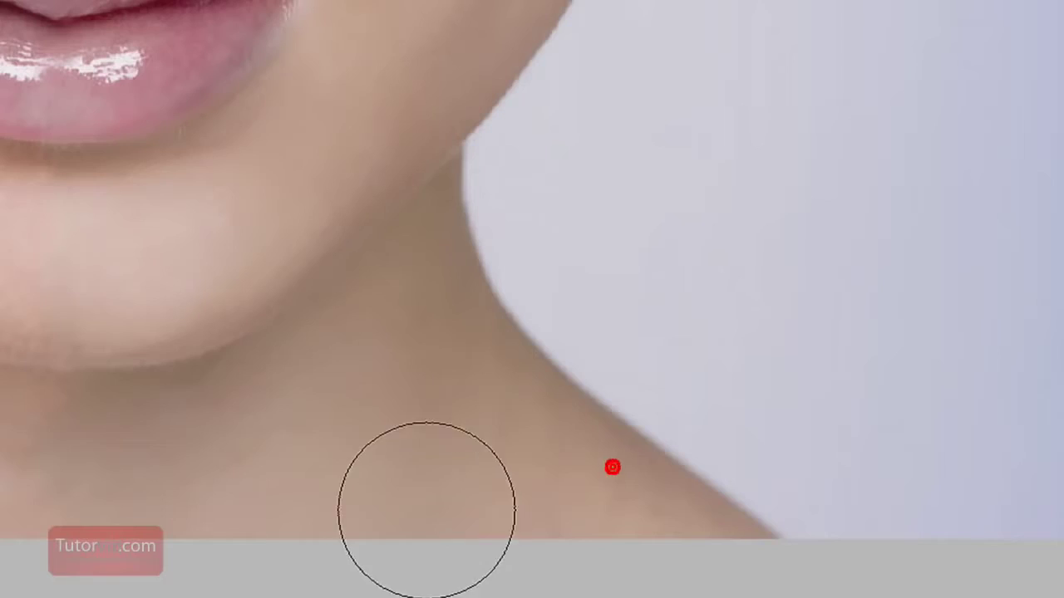
pyautogui.moveTo(292, 282); pyautogui.dragTo(486, 597)
pyautogui.moveTo(299, 306)
pyautogui.mouseDown()
pyautogui.moveTo(482, 501)
pyautogui.moveTo(442, 597)
pyautogui.mouseUp()
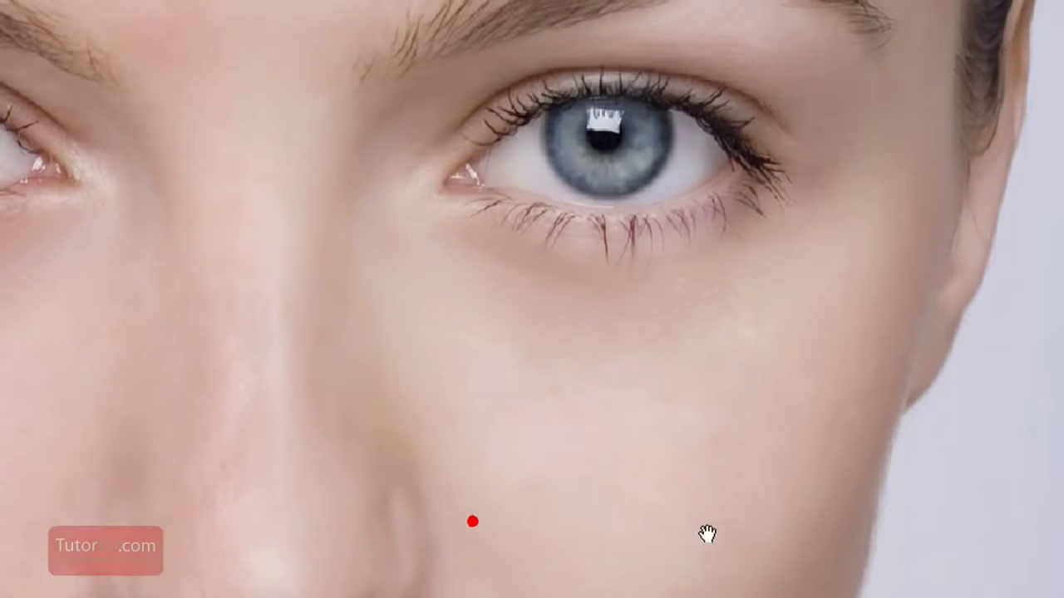
# Compare the airbrushed skin with the original photo by hiding and reshowing the airbrush layer and Layer 1.
pyautogui.moveTo(340, 413)
pyautogui.mouseDown()
pyautogui.moveTo(518, 375)
pyautogui.moveTo(541, 350)
pyautogui.mouseUp()
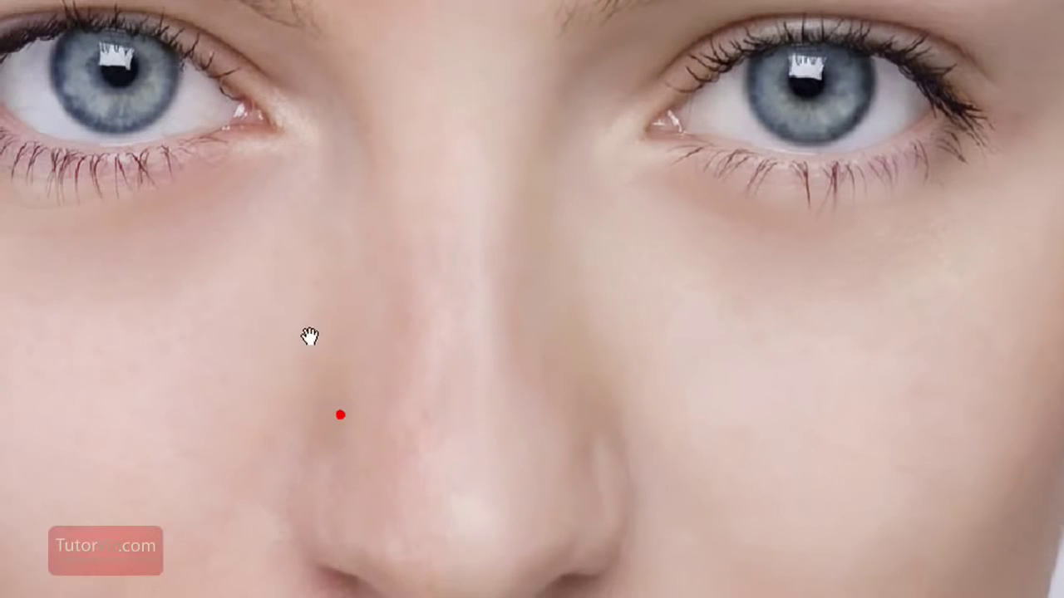
pyautogui.moveTo(24, 326); pyautogui.dragTo(0, 297)
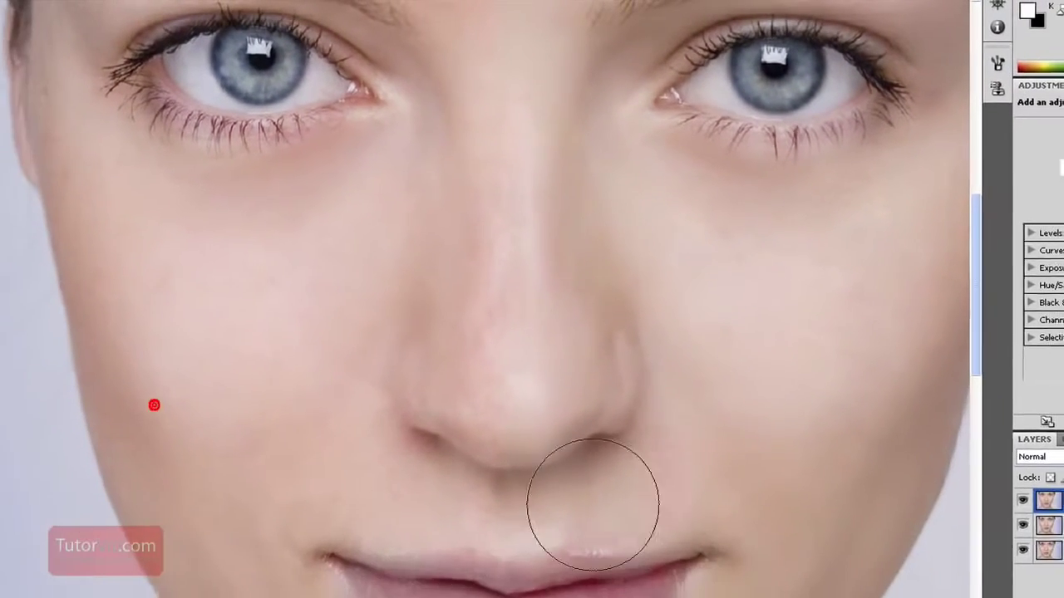
pyautogui.moveTo(1022, 522); pyautogui.dragTo(1022, 499)
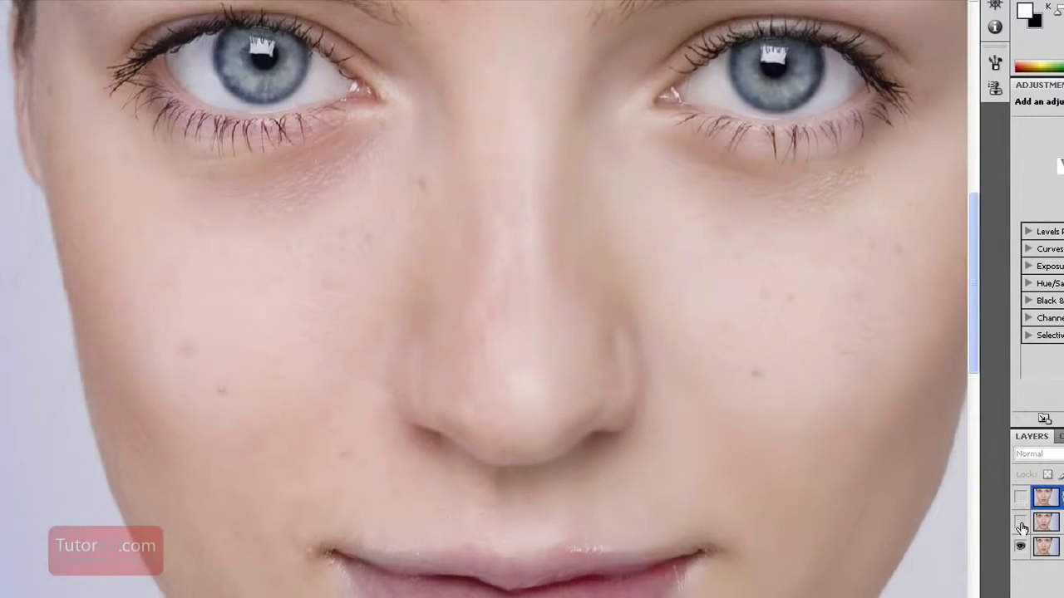
pyautogui.click(1020, 522)
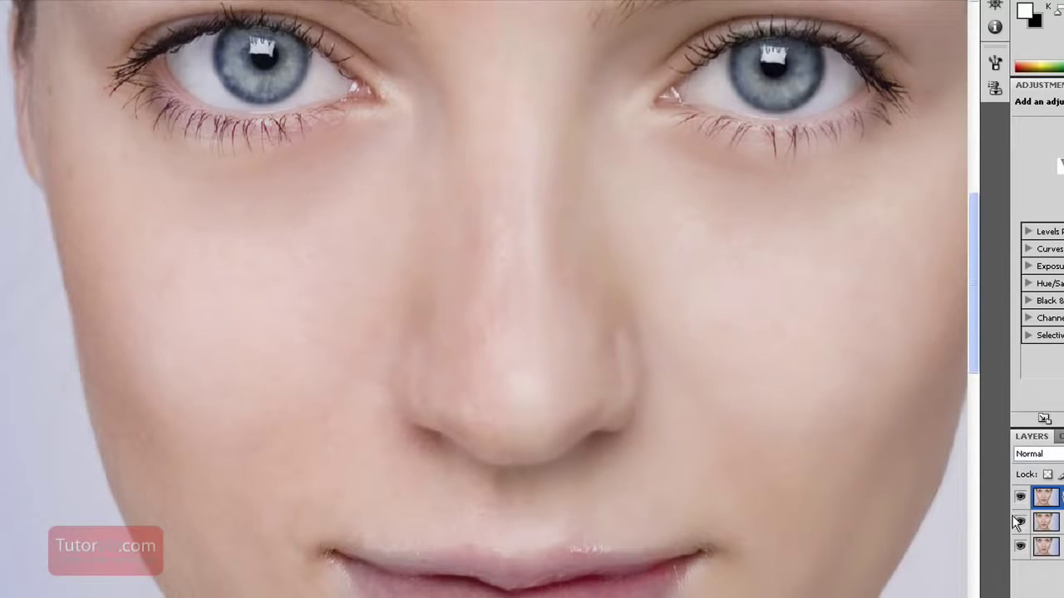
pyautogui.press('space')
pyautogui.moveTo(730, 319); pyautogui.dragTo(624, 416)
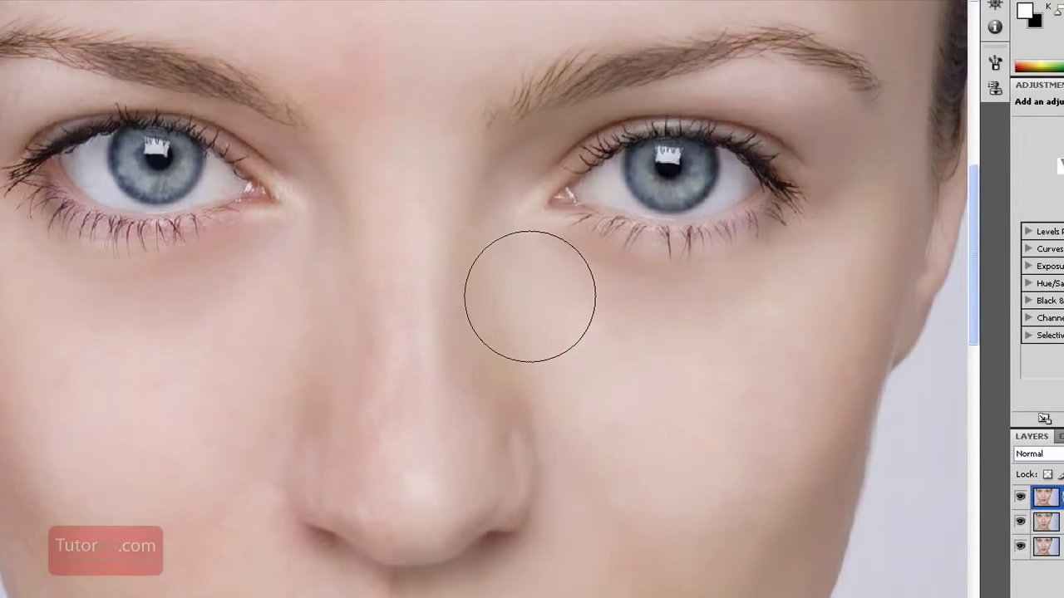
# Add a Curves adjustment layer with the black point moved inward and a highlight point at input 202, output 206, and invert its mask.
pyautogui.hotkey('ctrl', '0')
pyautogui.hotkey('ctrl', '2')
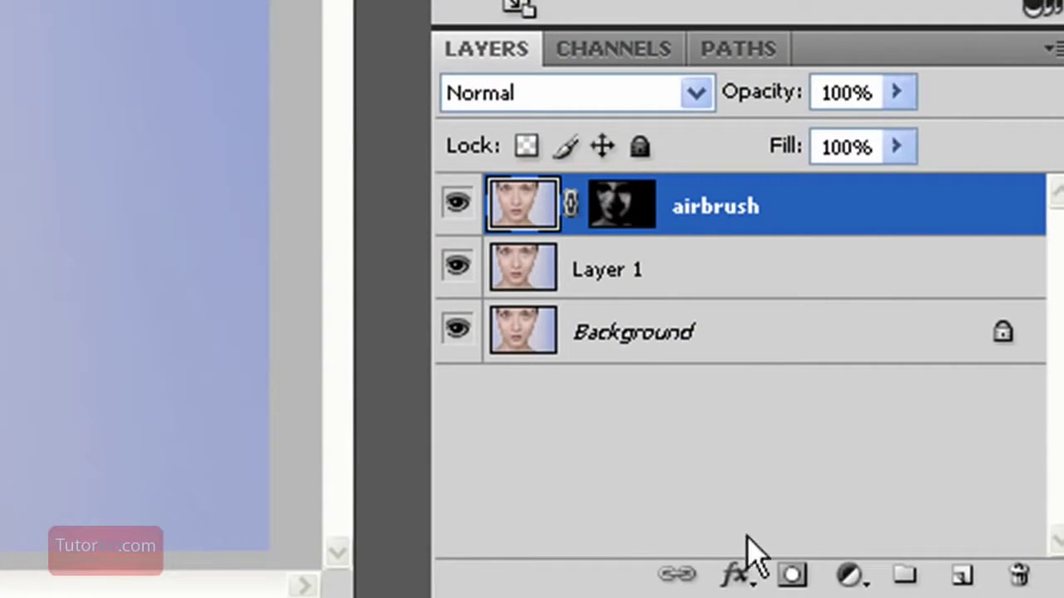
pyautogui.click(847, 574)
pyautogui.click(680, 102)
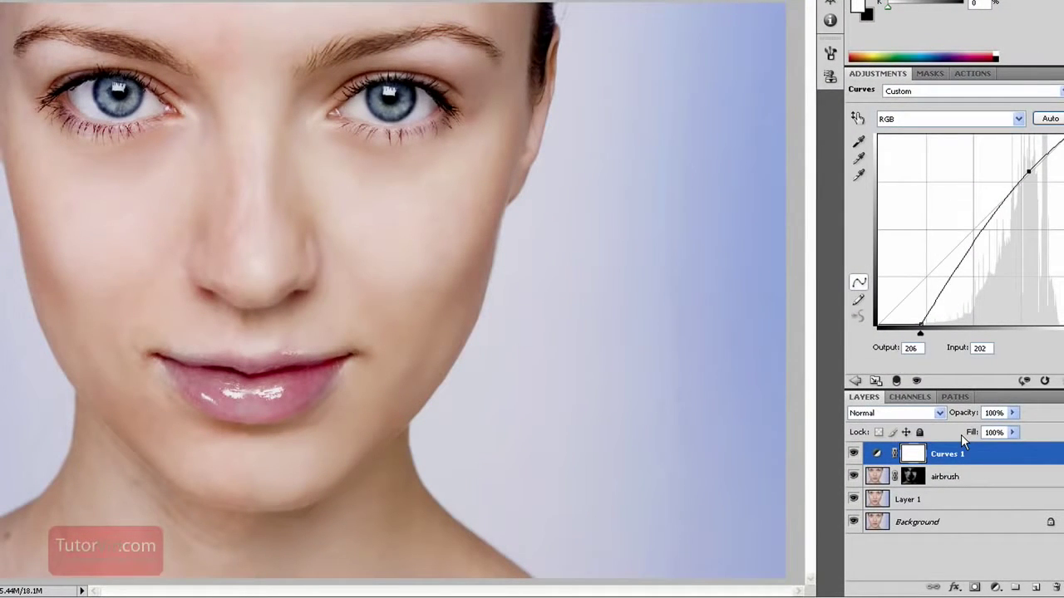
pyautogui.hotkey('ctrl', 'i')
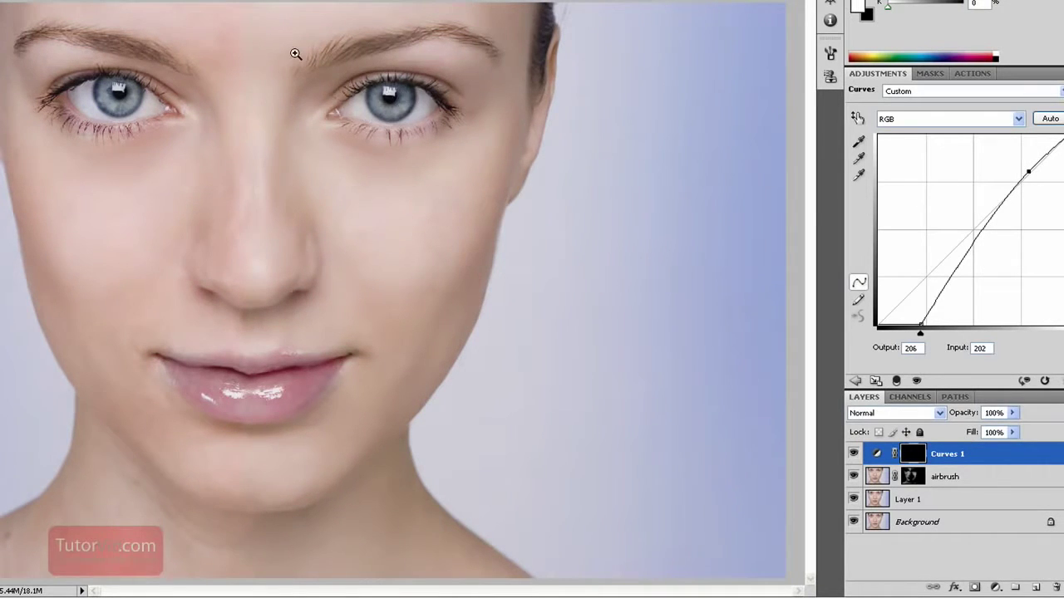
# Raise the brush opacity to 100% and paint white on the Curves 1 mask over the irises of both eyes.
pyautogui.moveTo(296, 54); pyautogui.dragTo(530, 164)
pyautogui.press('[')
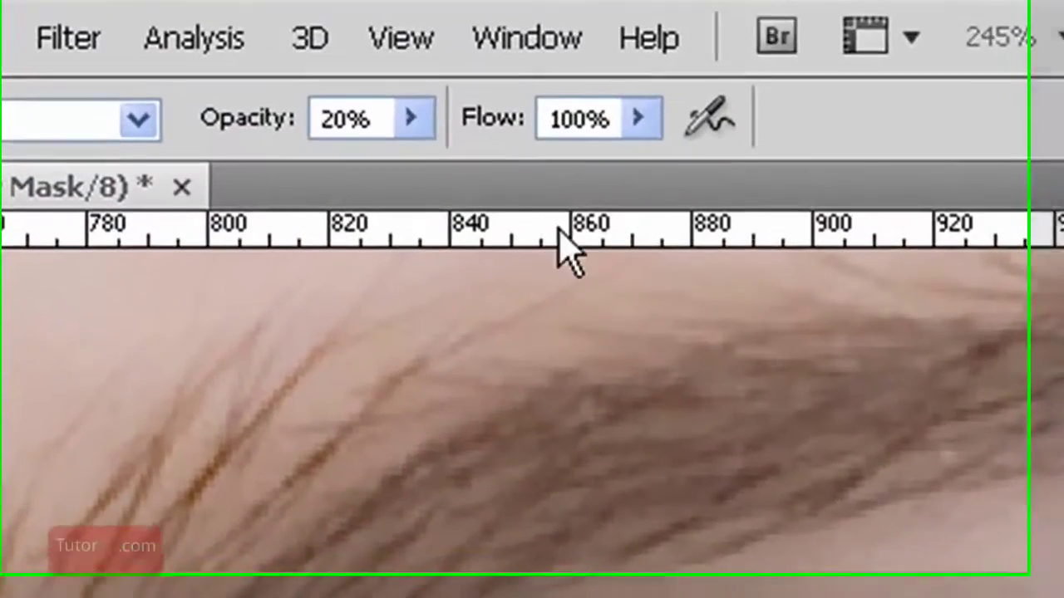
pyautogui.click(428, 125)
pyautogui.moveTo(439, 189); pyautogui.dragTo(831, 212)
pyautogui.press('Return')
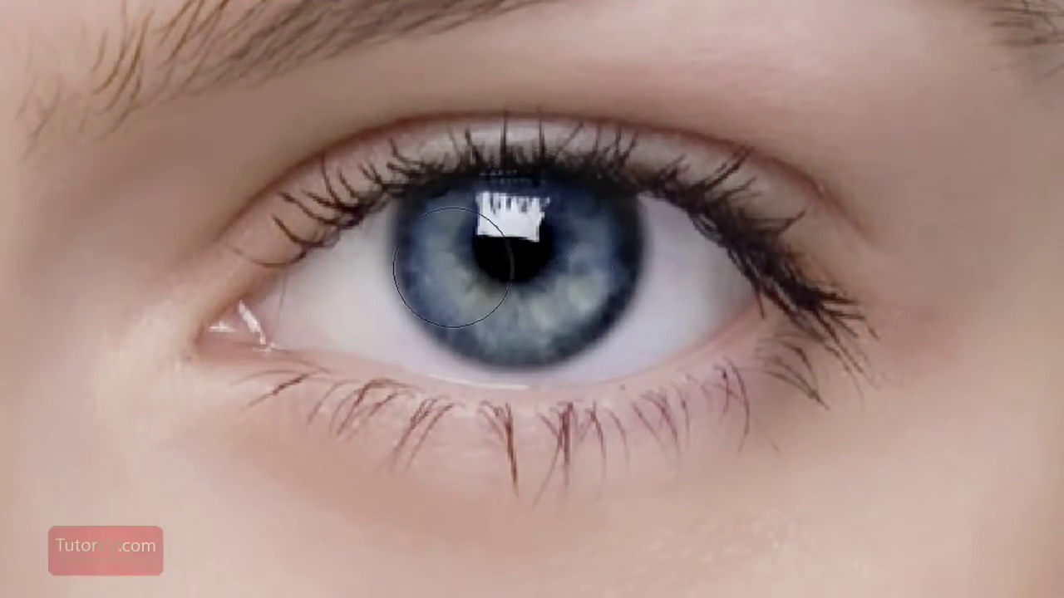
pyautogui.press('space')
pyautogui.moveTo(216, 305); pyautogui.dragTo(470, 310)
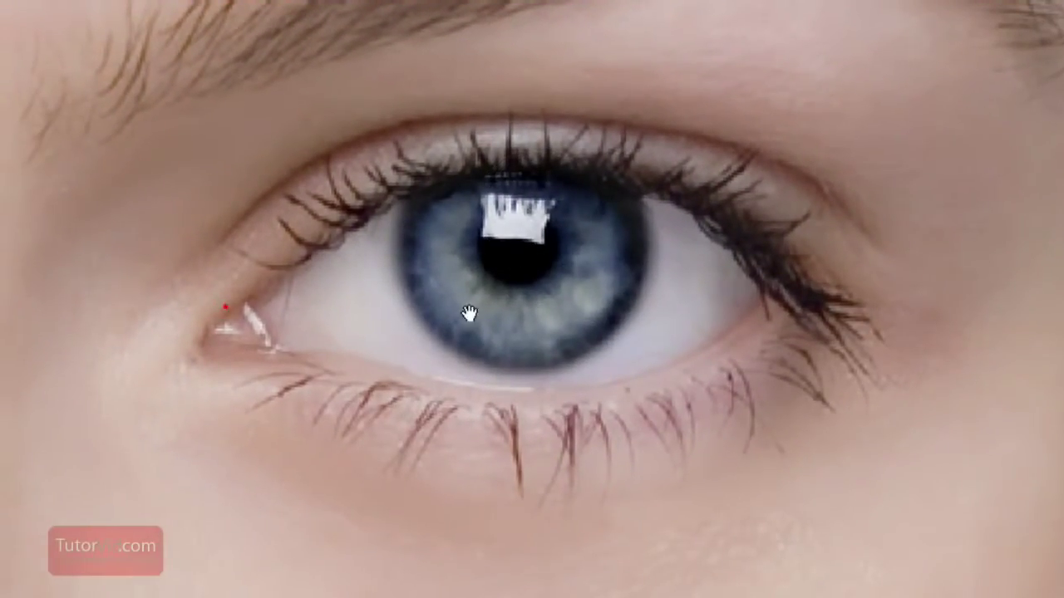
pyautogui.moveTo(325, 323)
pyautogui.mouseDown()
pyautogui.moveTo(391, 323)
pyautogui.moveTo(563, 261)
pyautogui.mouseUp()
pyautogui.moveTo(316, 180)
pyautogui.mouseDown()
pyautogui.moveTo(390, 281)
pyautogui.moveTo(377, 193)
pyautogui.moveTo(388, 245)
pyautogui.moveTo(379, 268)
pyautogui.moveTo(384, 182)
pyautogui.mouseUp()
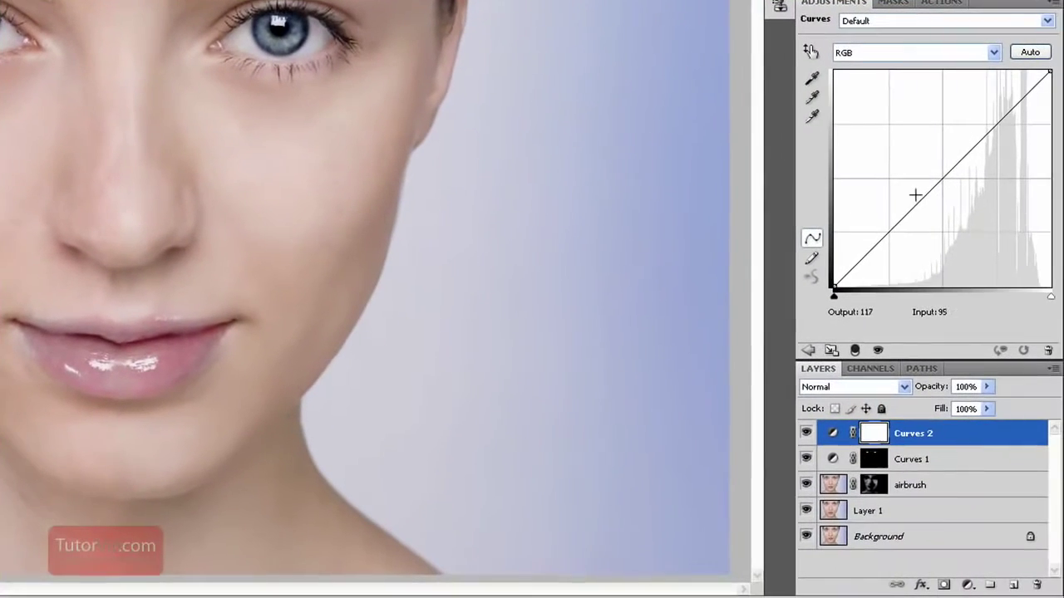
# Shape a second Curves adjustment into a gentle S-curve with a highlight point at input 204, output 211, and invert its mask.
pyautogui.moveTo(909, 216); pyautogui.dragTo(913, 223)
pyautogui.moveTo(1003, 113); pyautogui.dragTo(1007, 108)
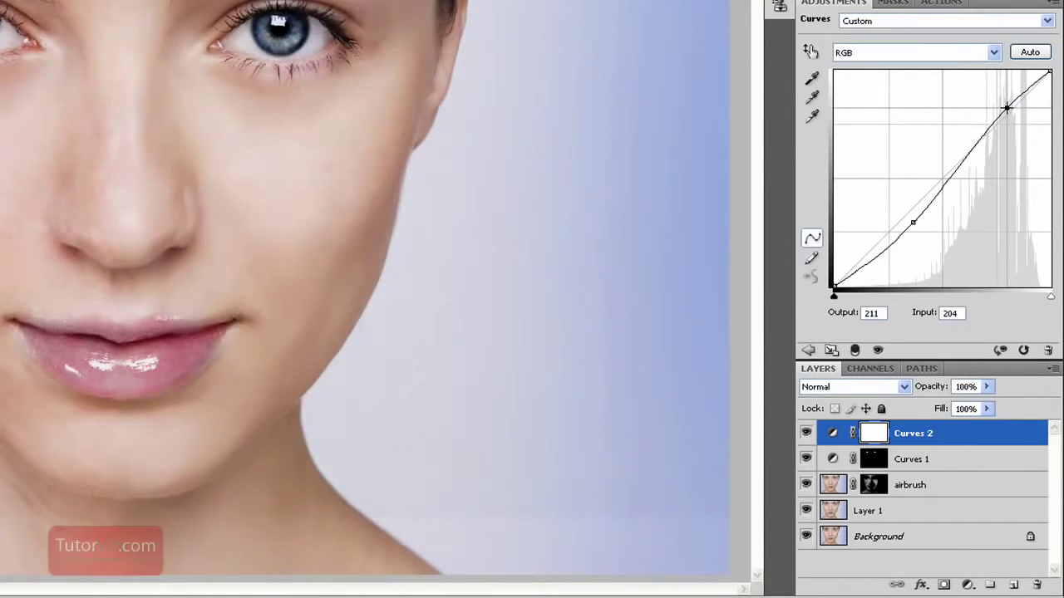
pyautogui.hotkey('ctrl', 'i')
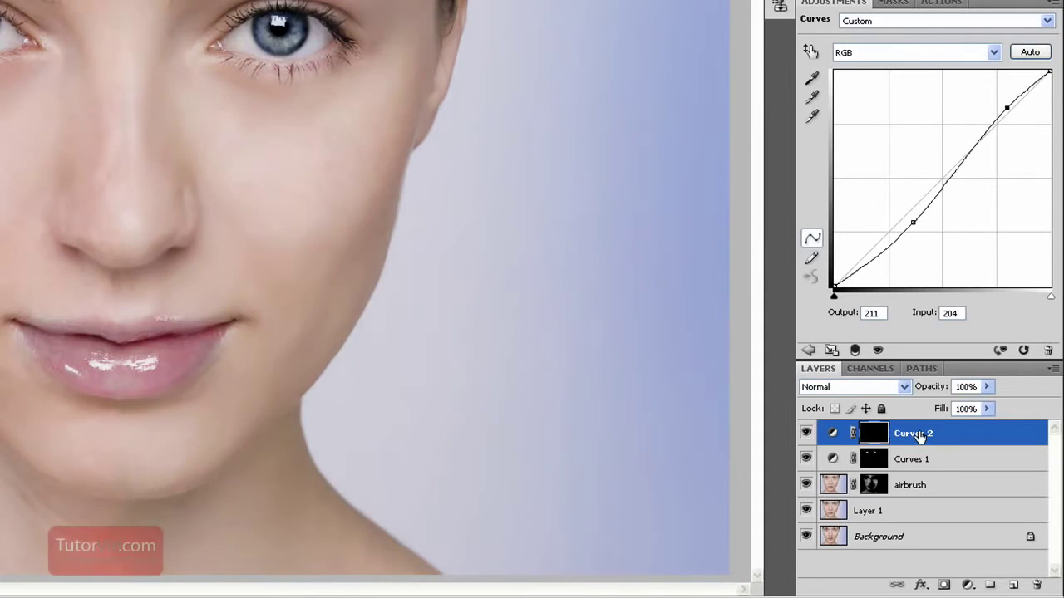
# Paint white on the Curves 2 mask over the upper and lower lips with the Brush tool.
pyautogui.moveTo(285, 413); pyautogui.dragTo(288, 415)
pyautogui.press('b')
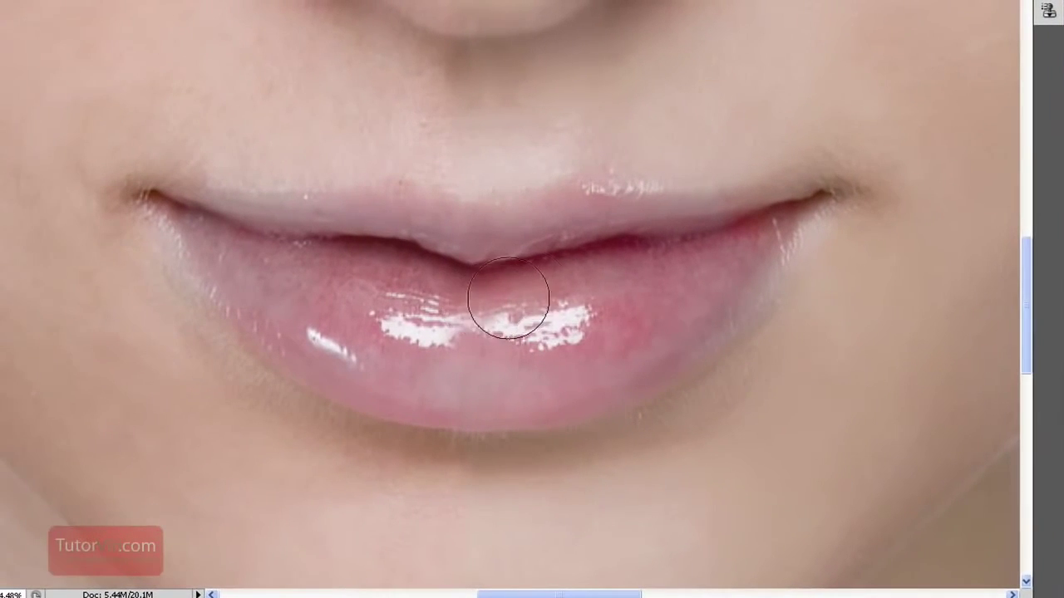
pyautogui.moveTo(524, 290)
pyautogui.mouseDown()
pyautogui.moveTo(599, 354)
pyautogui.moveTo(734, 280)
pyautogui.mouseUp()
pyautogui.moveTo(719, 225); pyautogui.dragTo(433, 242)
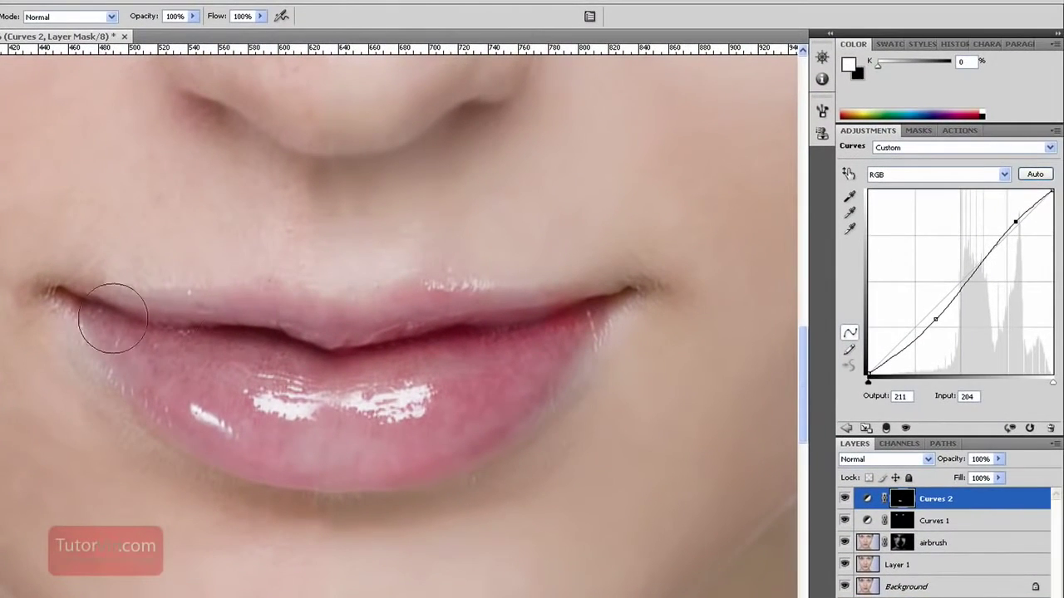
# Replace the shadow point of the Curves 2 adjustment with one at input 92, output 67.
pyautogui.hotkey('ctrl', '-')
pyautogui.hotkey('ctrl', '-')
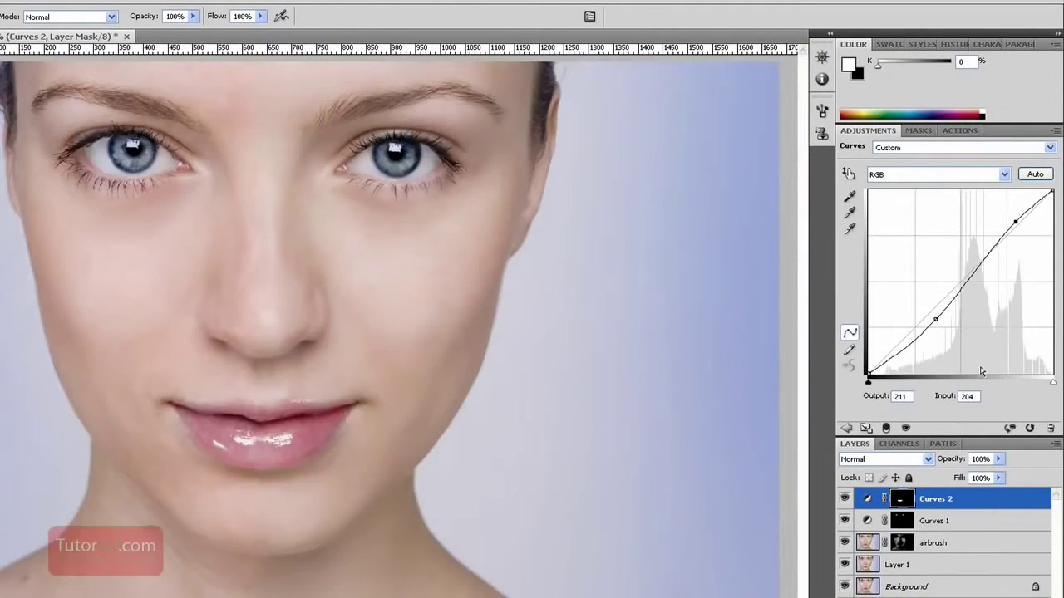
pyautogui.moveTo(936, 324); pyautogui.dragTo(816, 349)
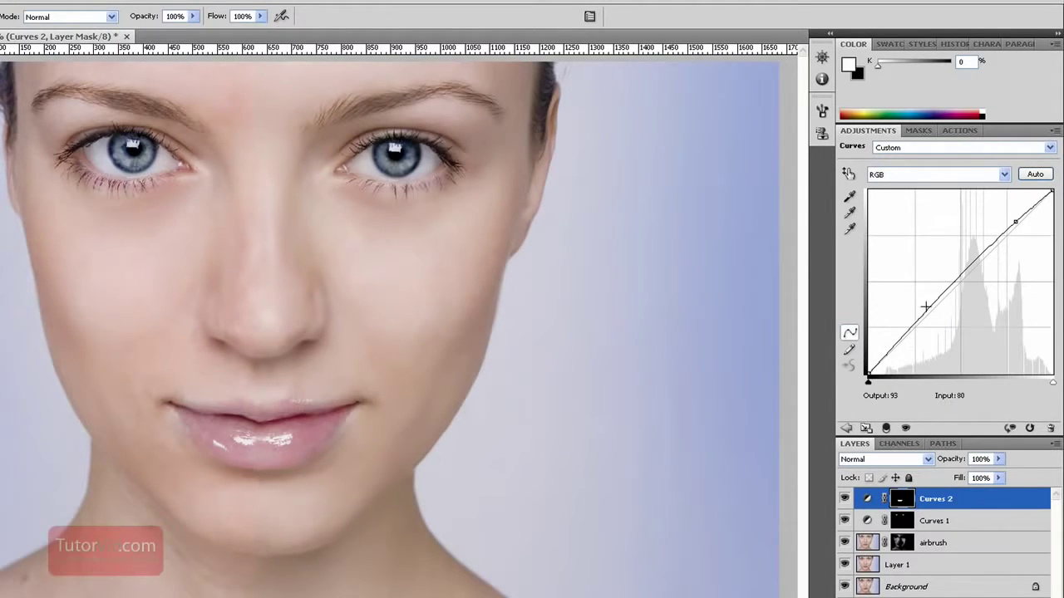
pyautogui.moveTo(925, 307); pyautogui.dragTo(934, 324)
# Select Layer 1 and set up the Burn tool with its range limited to Shadows.
pyautogui.hotkey('ctrl', '-')
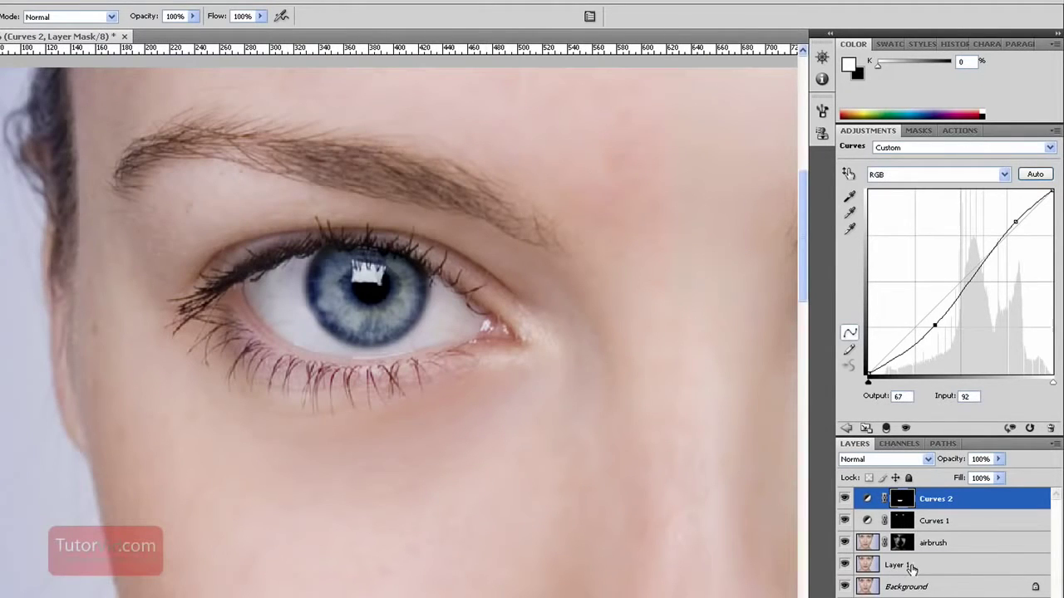
pyautogui.click(866, 544)
pyautogui.click(858, 565)
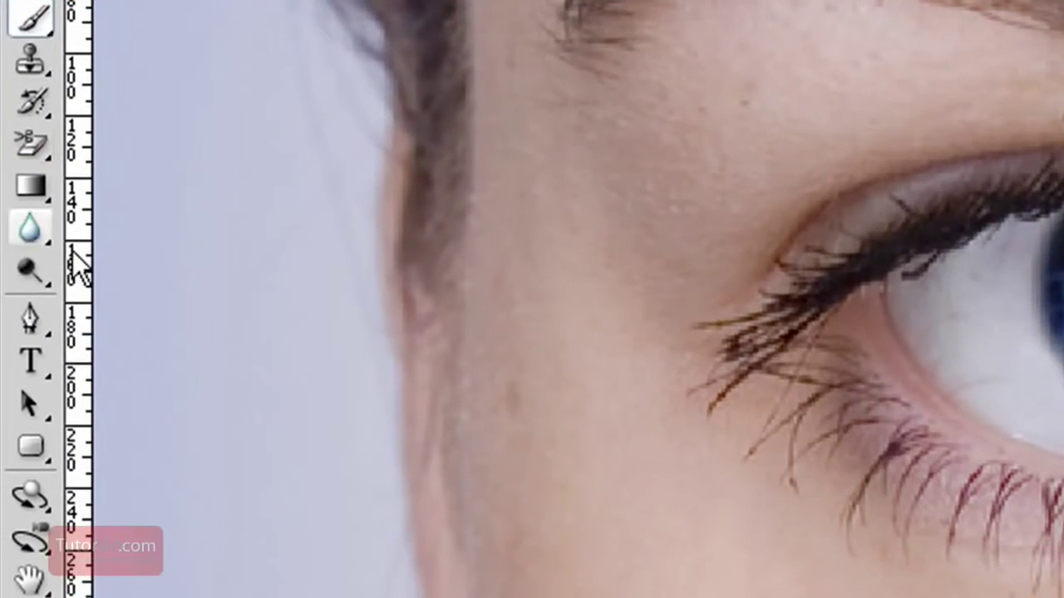
pyautogui.click(28, 271)
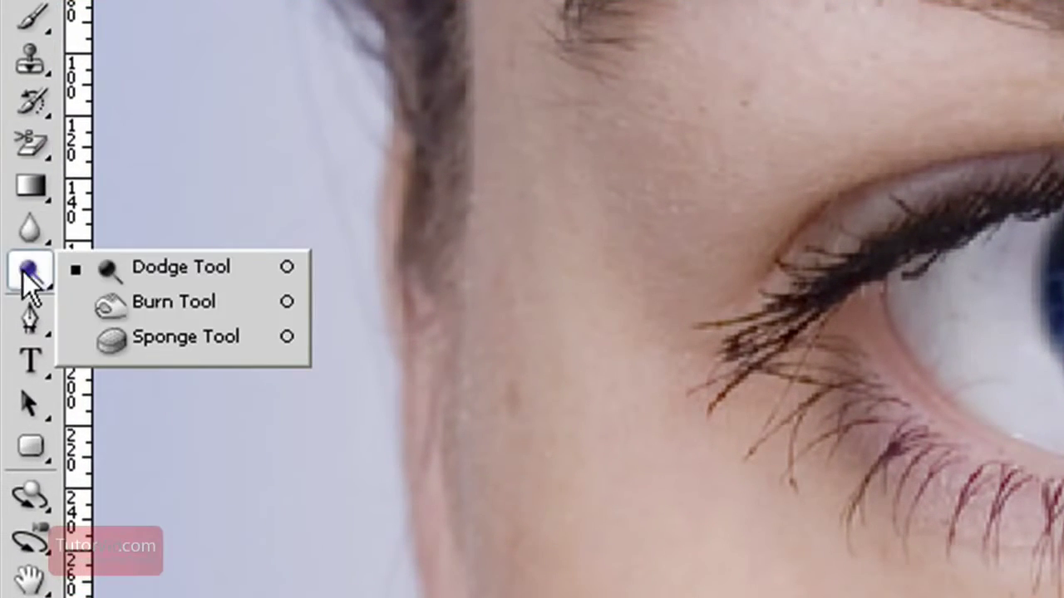
pyautogui.click(240, 312)
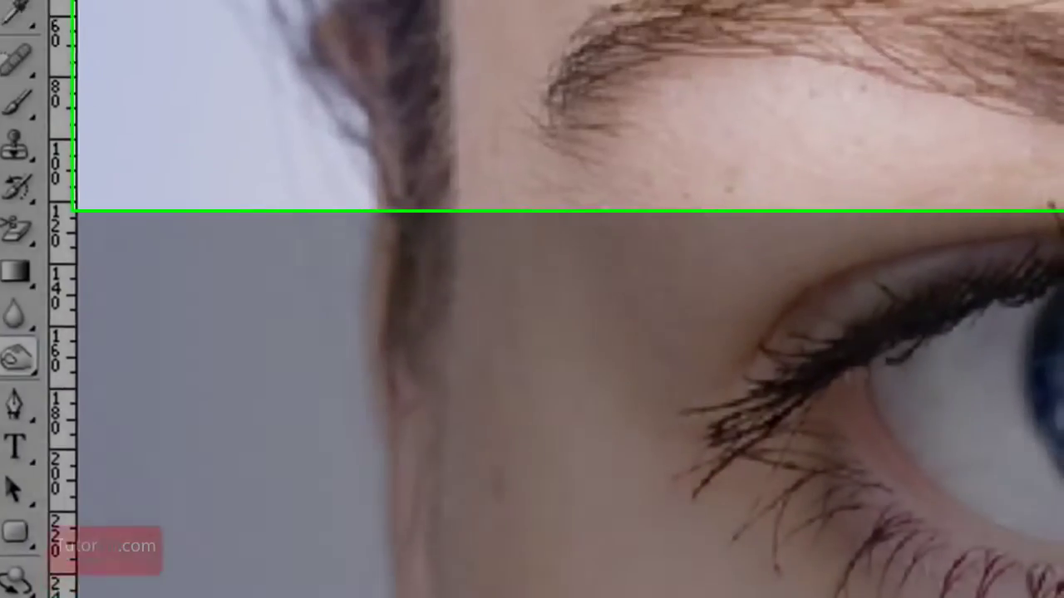
pyautogui.click(432, 49)
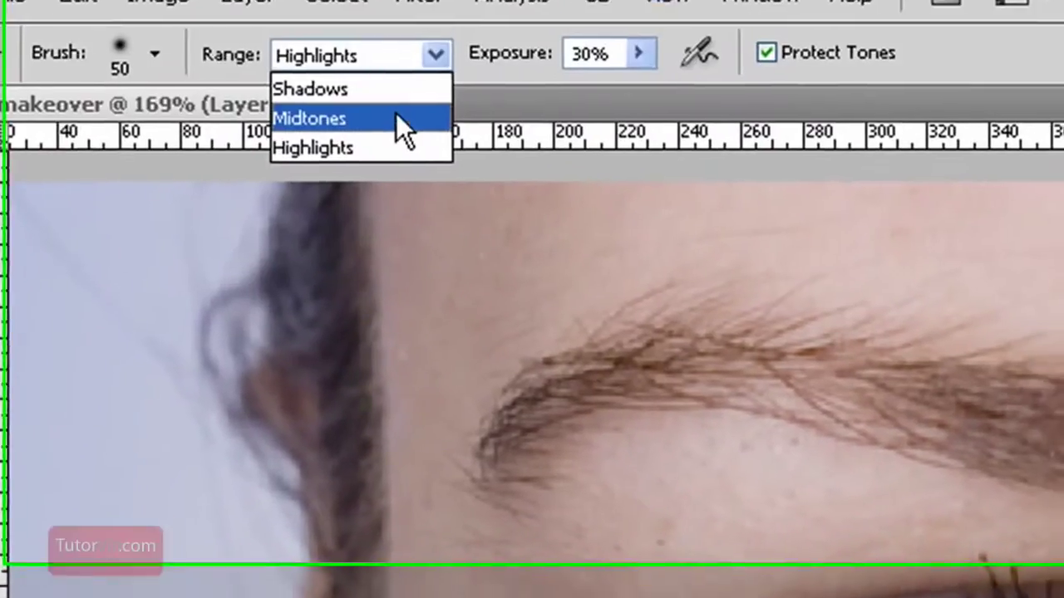
pyautogui.click(394, 88)
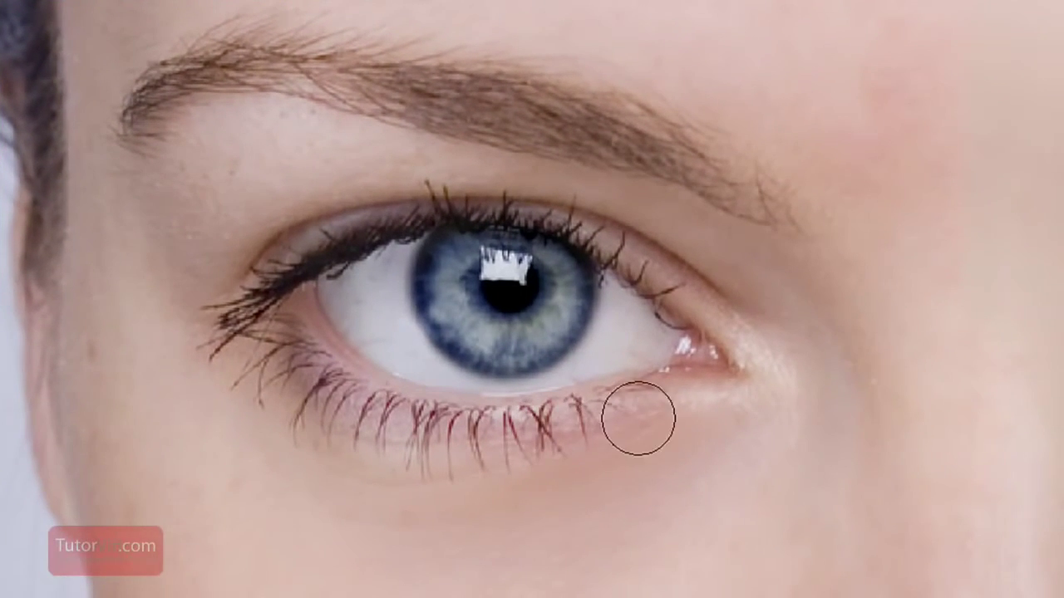
# Darken the upper and lower eyelashes of both eyes on Layer 1 with the Burn tool.
pyautogui.click(595, 409)
pyautogui.moveTo(625, 406); pyautogui.dragTo(640, 387)
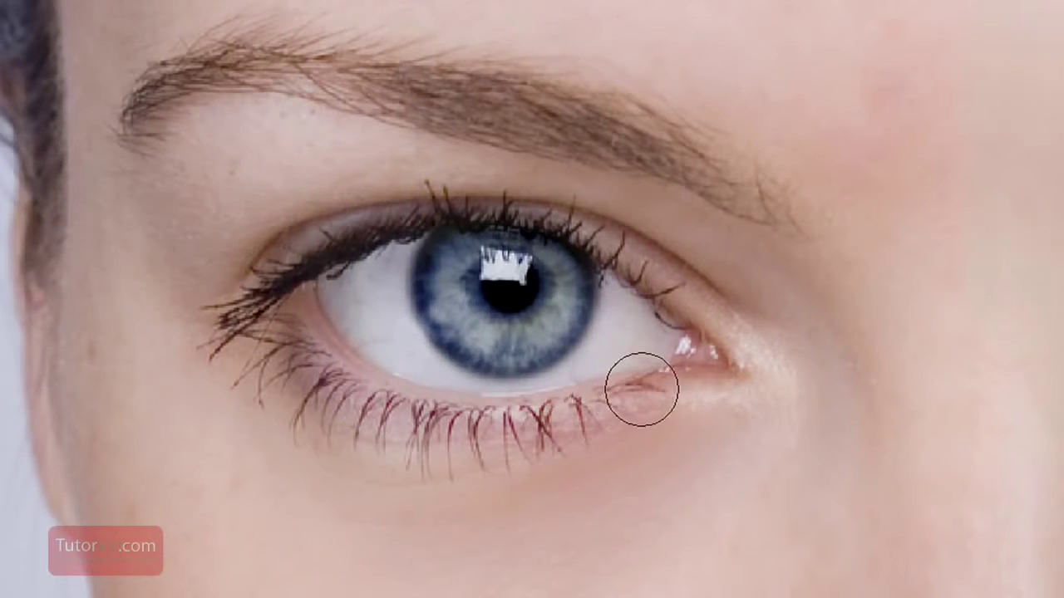
pyautogui.moveTo(684, 278)
pyautogui.mouseDown()
pyautogui.moveTo(570, 225)
pyautogui.moveTo(468, 205)
pyautogui.moveTo(275, 264)
pyautogui.moveTo(249, 309)
pyautogui.moveTo(253, 353)
pyautogui.moveTo(373, 413)
pyautogui.moveTo(333, 411)
pyautogui.moveTo(577, 427)
pyautogui.mouseUp()
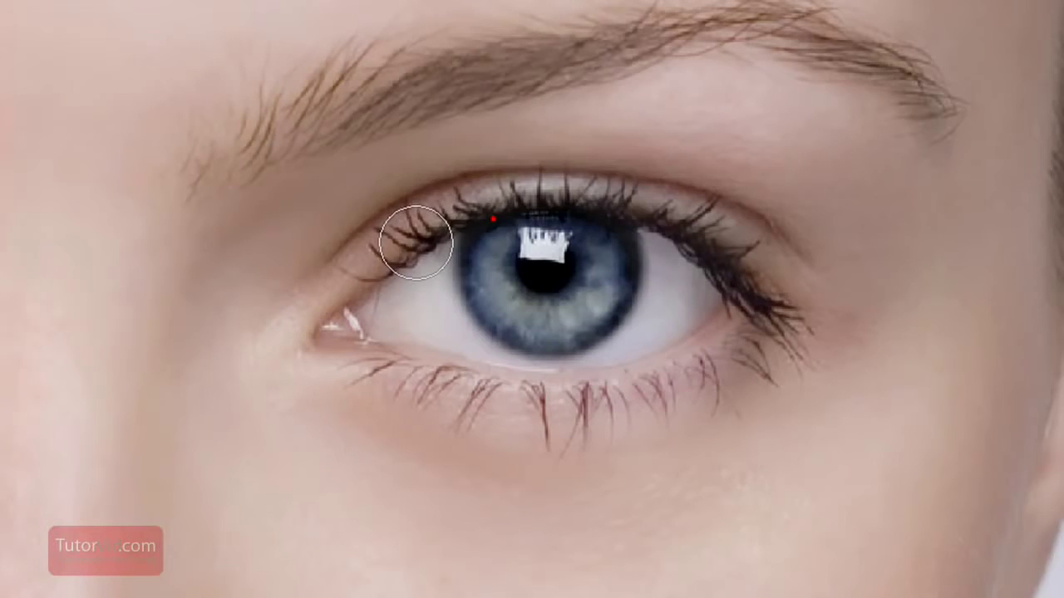
pyautogui.moveTo(415, 242); pyautogui.dragTo(694, 213)
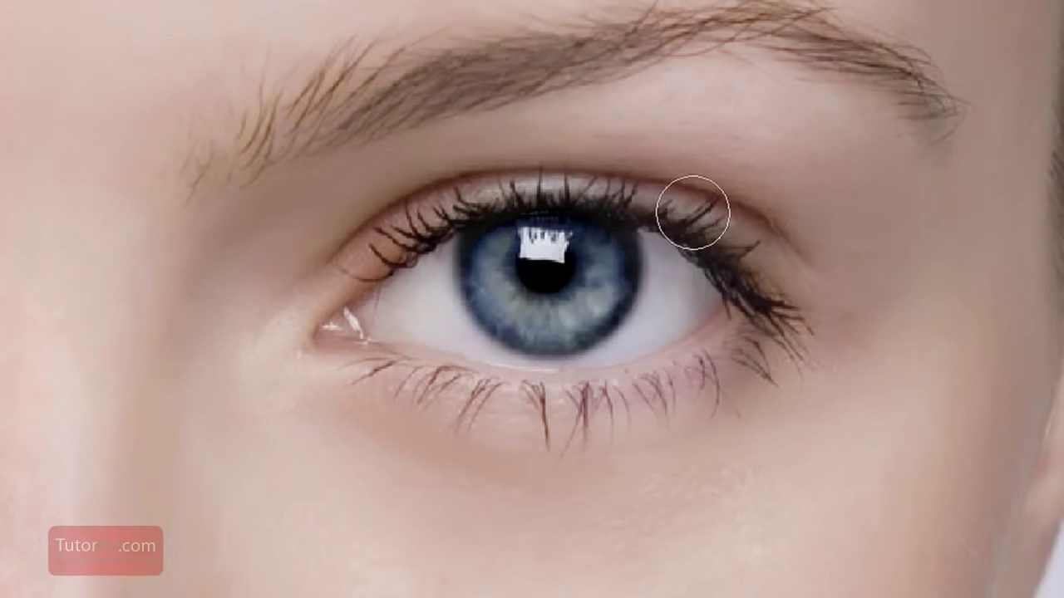
pyautogui.moveTo(595, 194)
pyautogui.mouseDown()
pyautogui.moveTo(750, 292)
pyautogui.moveTo(769, 327)
pyautogui.moveTo(576, 422)
pyautogui.moveTo(588, 429)
pyautogui.moveTo(571, 453)
pyautogui.moveTo(761, 375)
pyautogui.moveTo(786, 342)
pyautogui.moveTo(489, 393)
pyautogui.moveTo(373, 381)
pyautogui.moveTo(428, 318)
pyautogui.moveTo(422, 394)
pyautogui.moveTo(512, 413)
pyautogui.mouseUp()
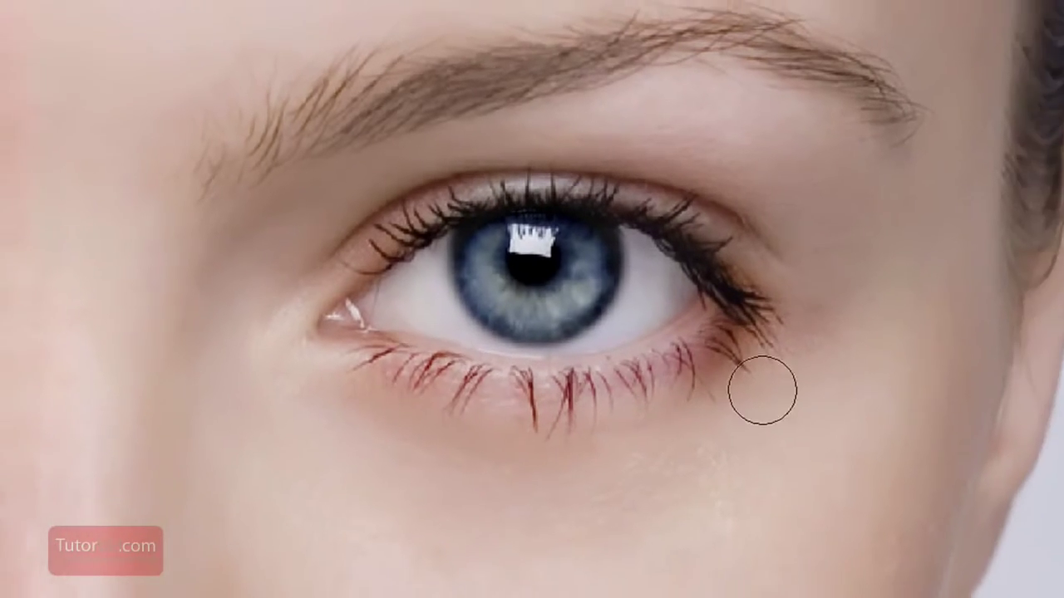
# Fit the whole portrait in view and toggle Layer 1 and the airbrush layer to compare before and after.
pyautogui.hotkey('ctrl', '0')
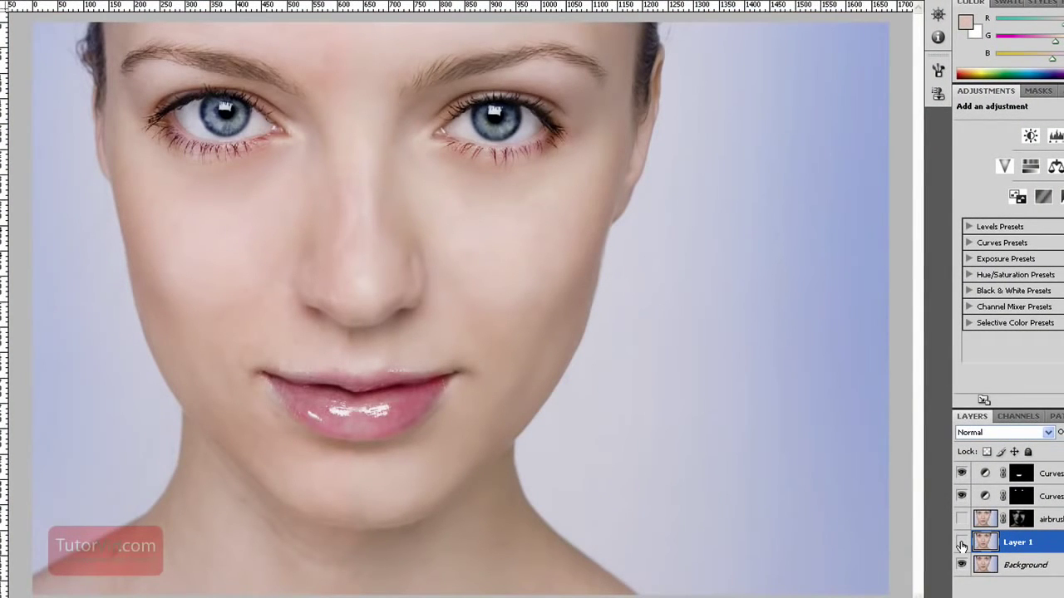
pyautogui.click(961, 541)
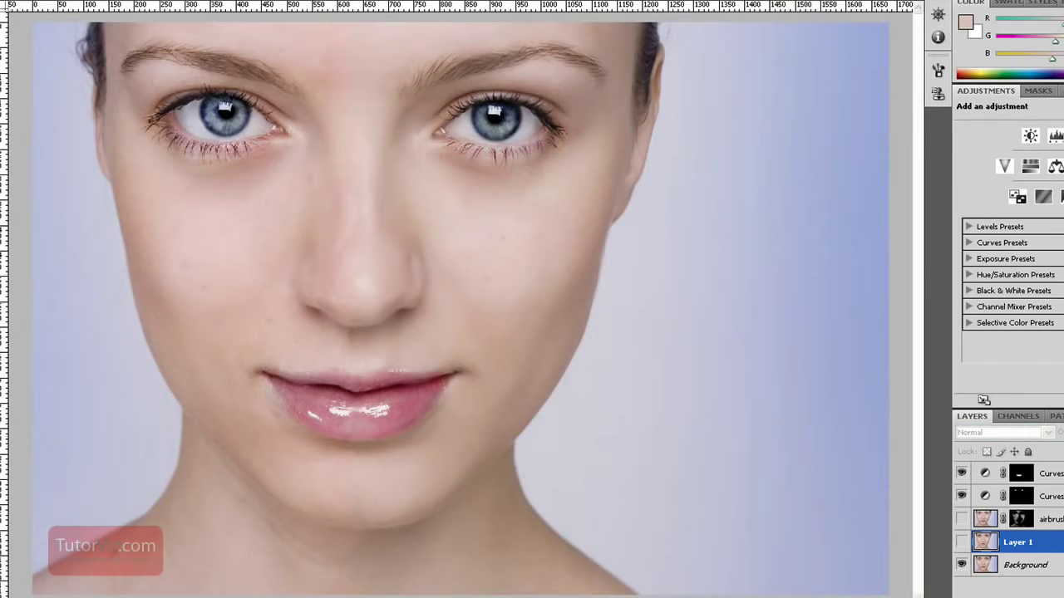
pyautogui.click(962, 542)
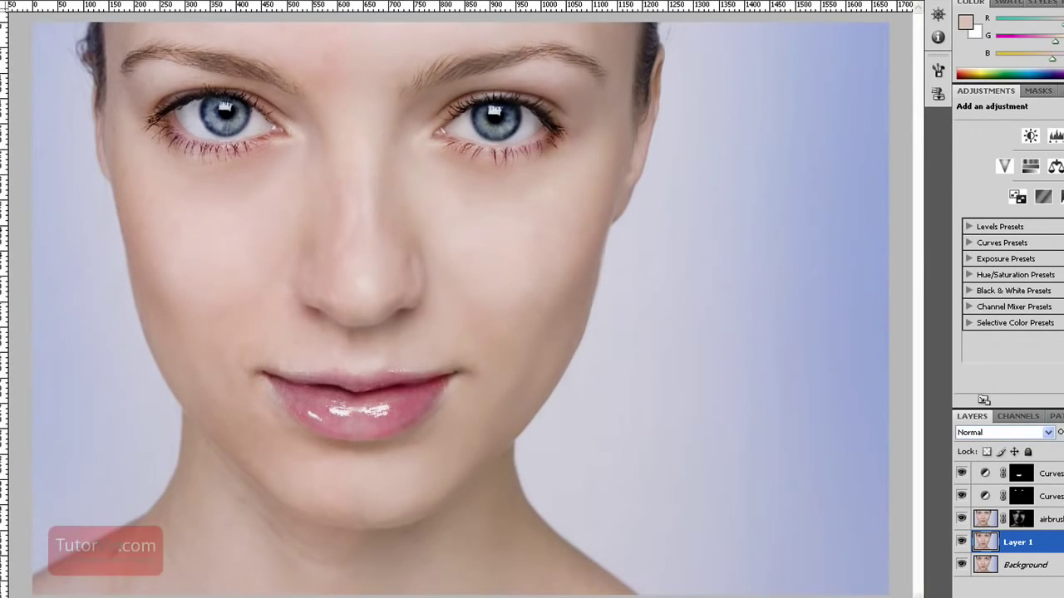